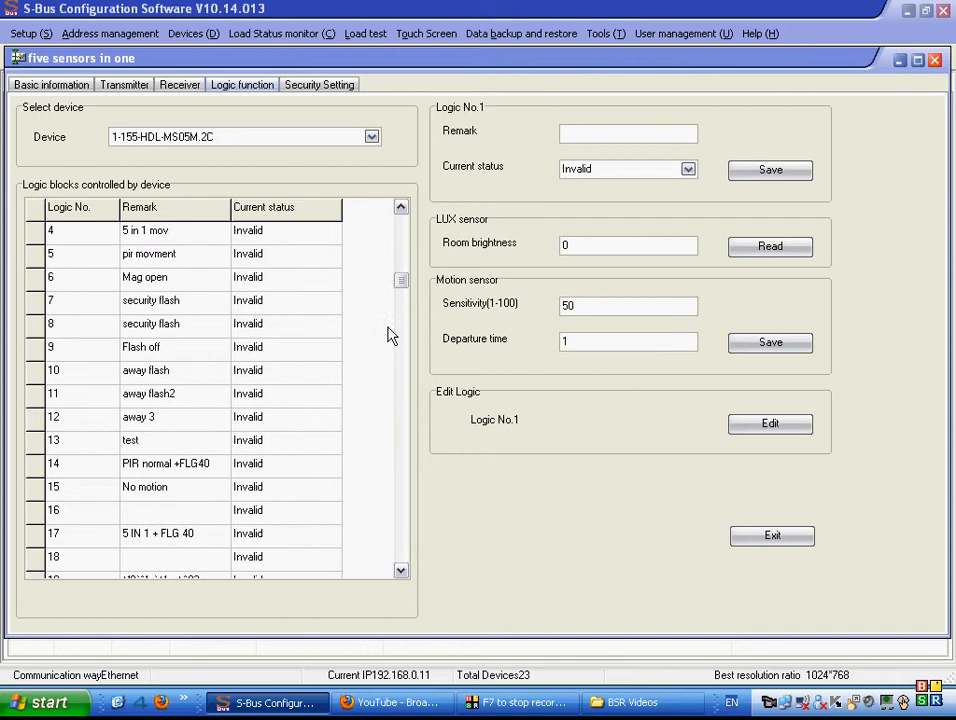
Read the LUX sensor's room brightness and save the motion sensor's sensitivity as 50.
{"action": "left_click_drag", "start_coordinate": [405, 234], "coordinate": [403, 230]}
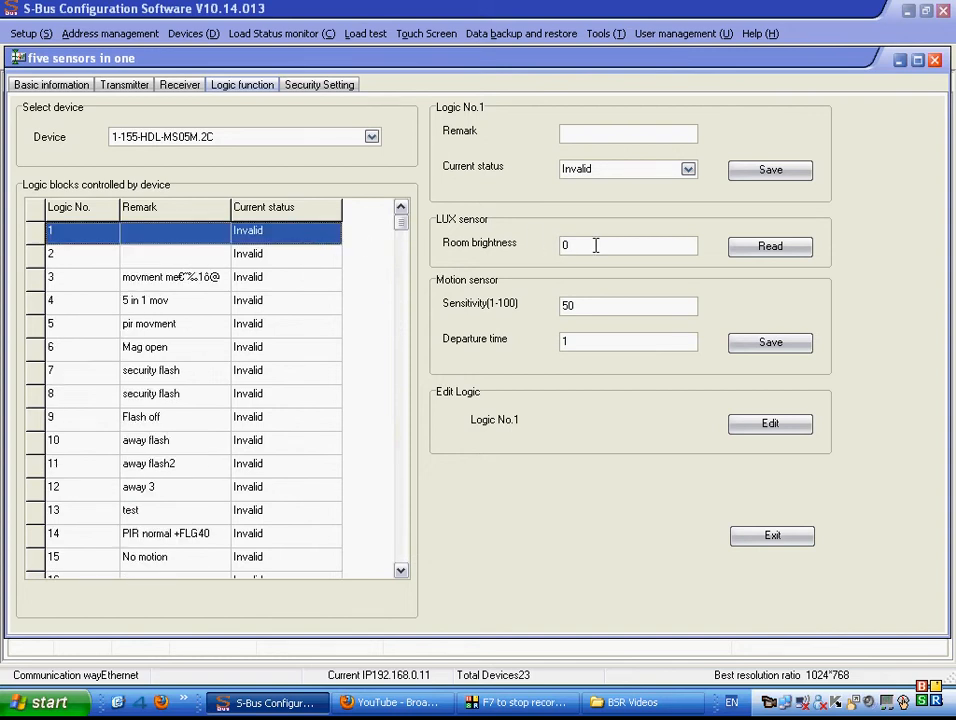
{"action": "left_click", "coordinate": [771, 246]}
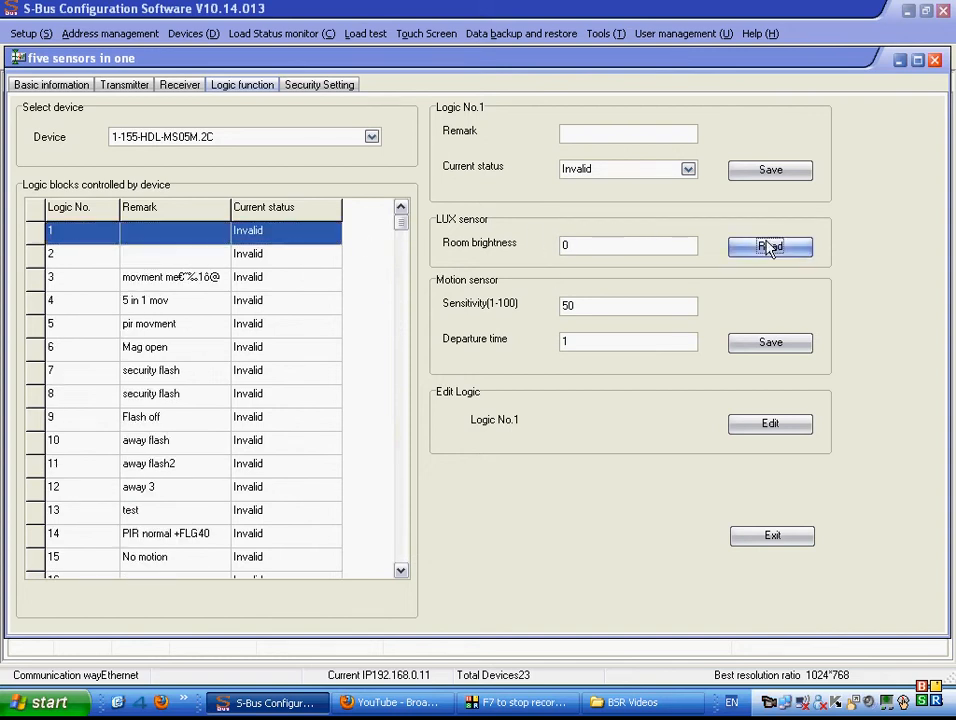
{"action": "double_click", "coordinate": [596, 306]}
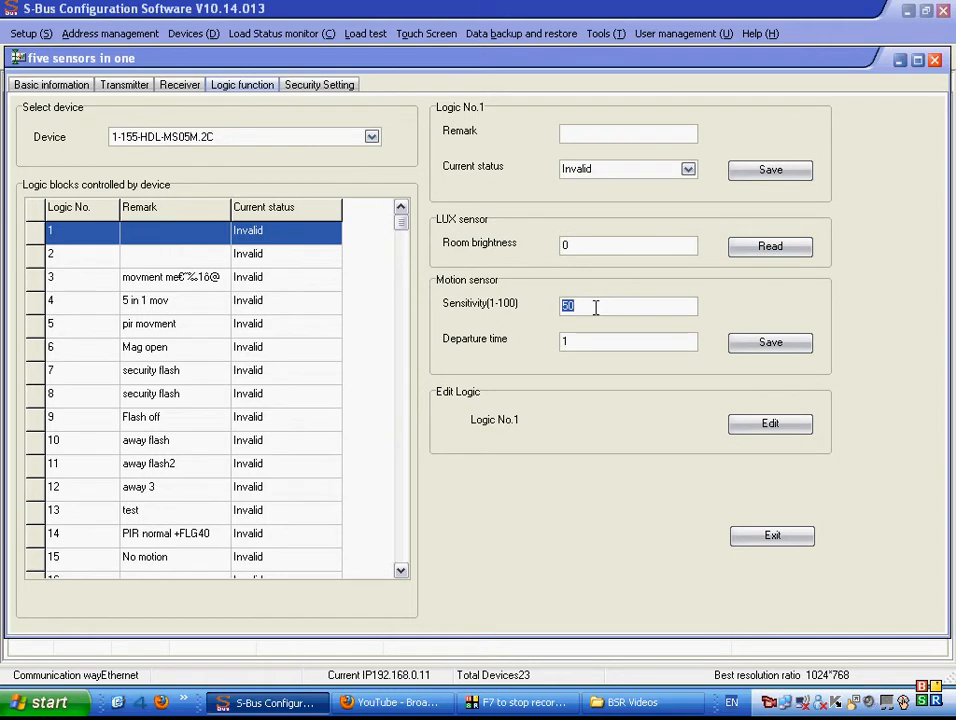
{"action": "type", "text": "10"}
{"action": "key", "text": "BackSpace"}
{"action": "key", "text": "BackSpace"}
{"action": "type", "text": "50"}
{"action": "left_click", "coordinate": [773, 348]}
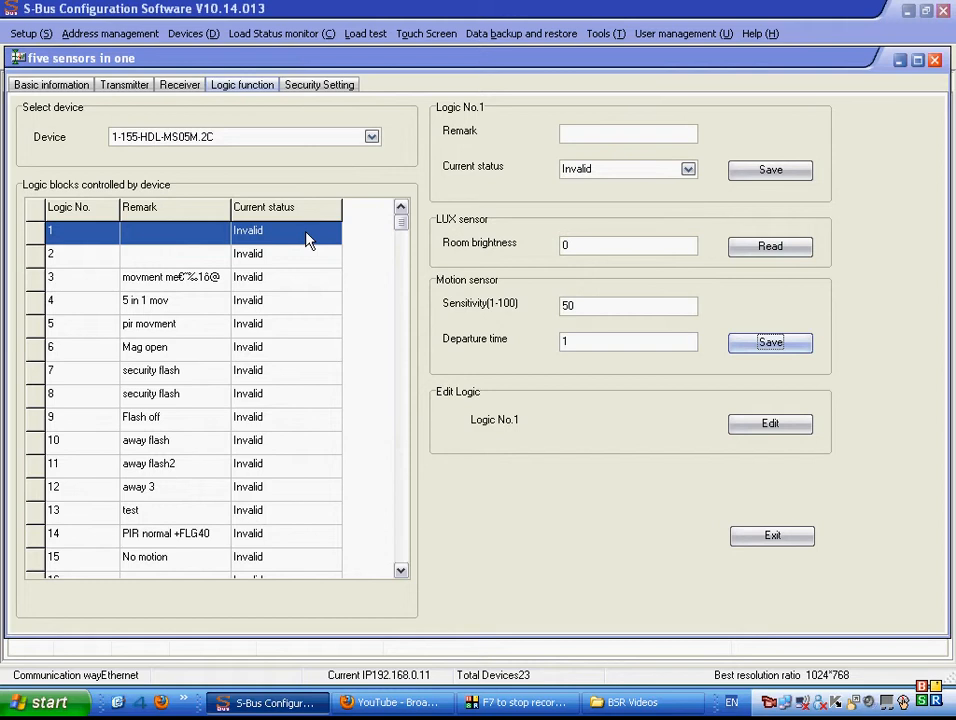
Set logic block 1 to Valid with the remark "Movent" and save it.
{"action": "left_click", "coordinate": [279, 254]}
{"action": "left_click", "coordinate": [279, 237]}
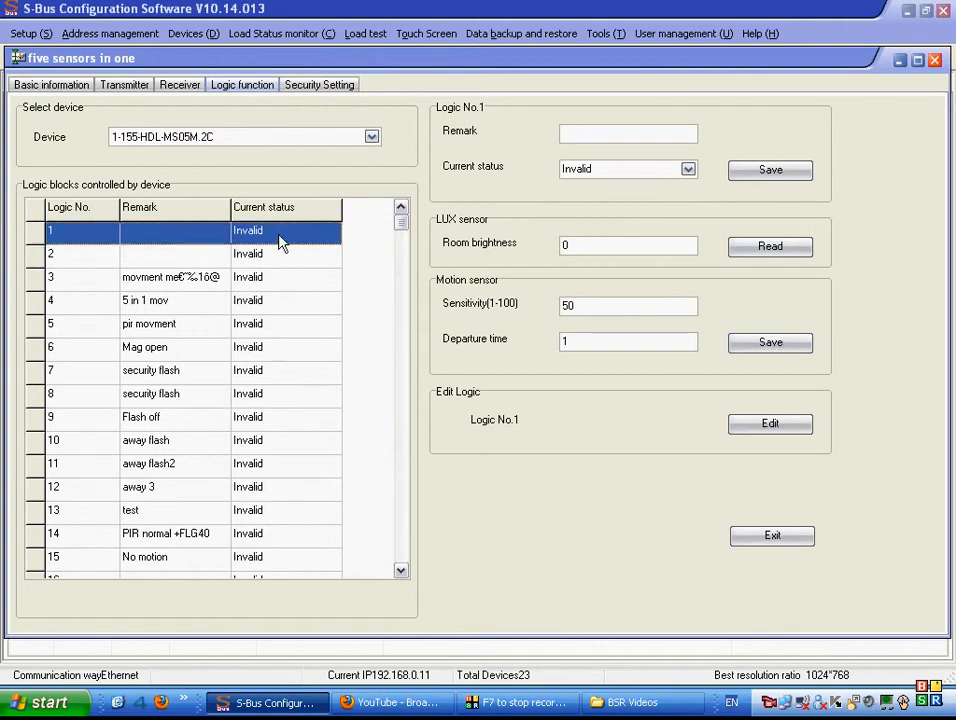
{"action": "left_click", "coordinate": [272, 254]}
{"action": "left_click", "coordinate": [277, 232]}
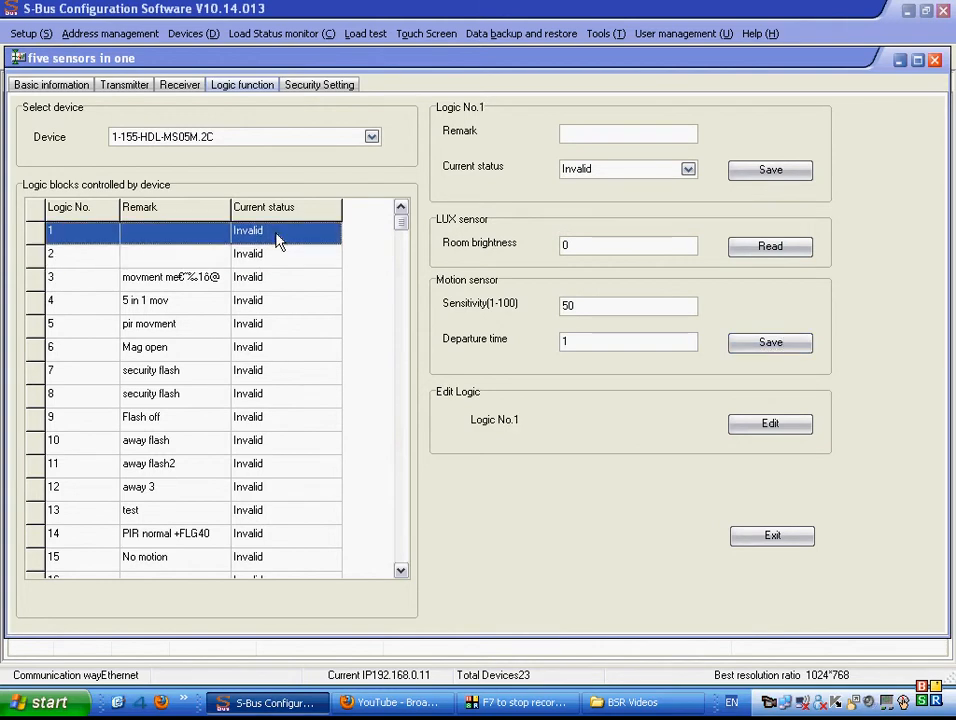
{"action": "left_click", "coordinate": [689, 172]}
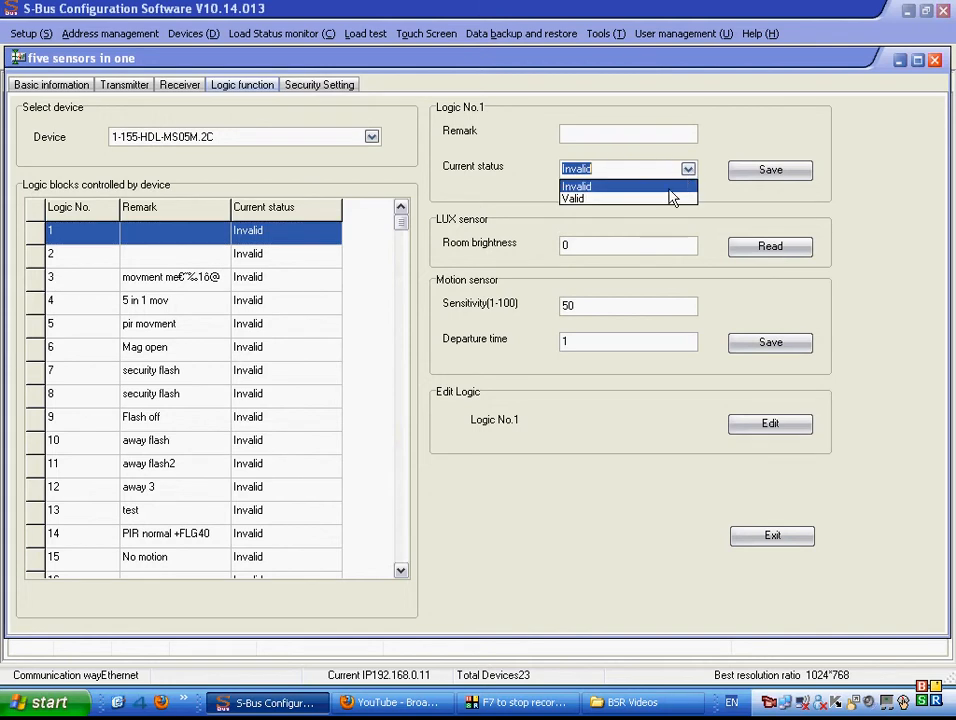
{"action": "left_click", "coordinate": [668, 200]}
{"action": "left_click", "coordinate": [597, 139]}
{"action": "type", "text": "M"}
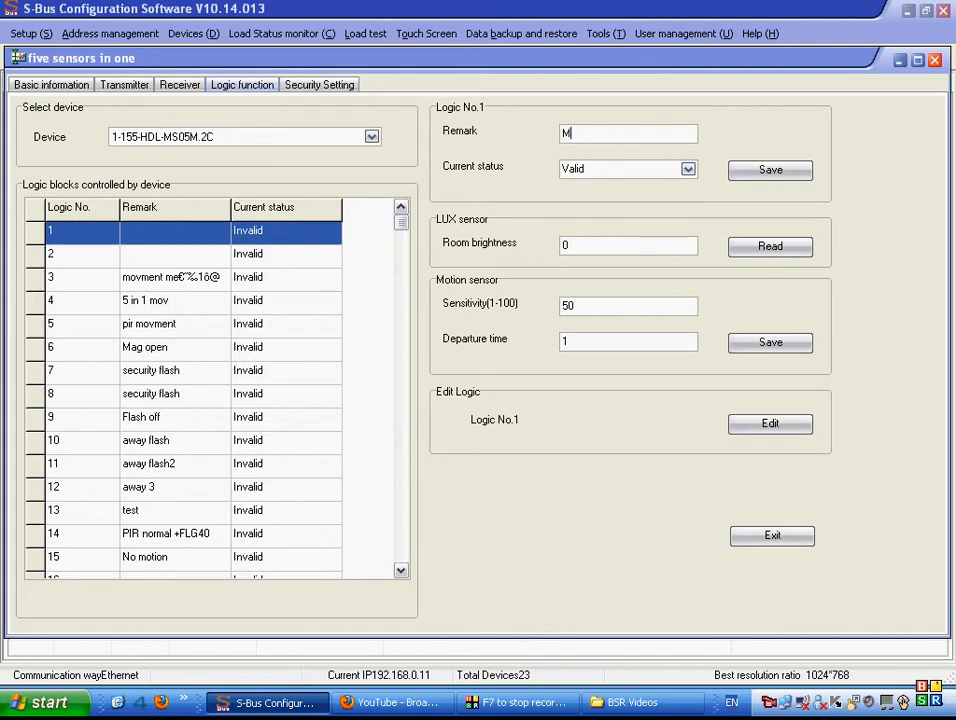
{"action": "type", "text": "ovent"}
{"action": "left_click", "coordinate": [748, 171]}
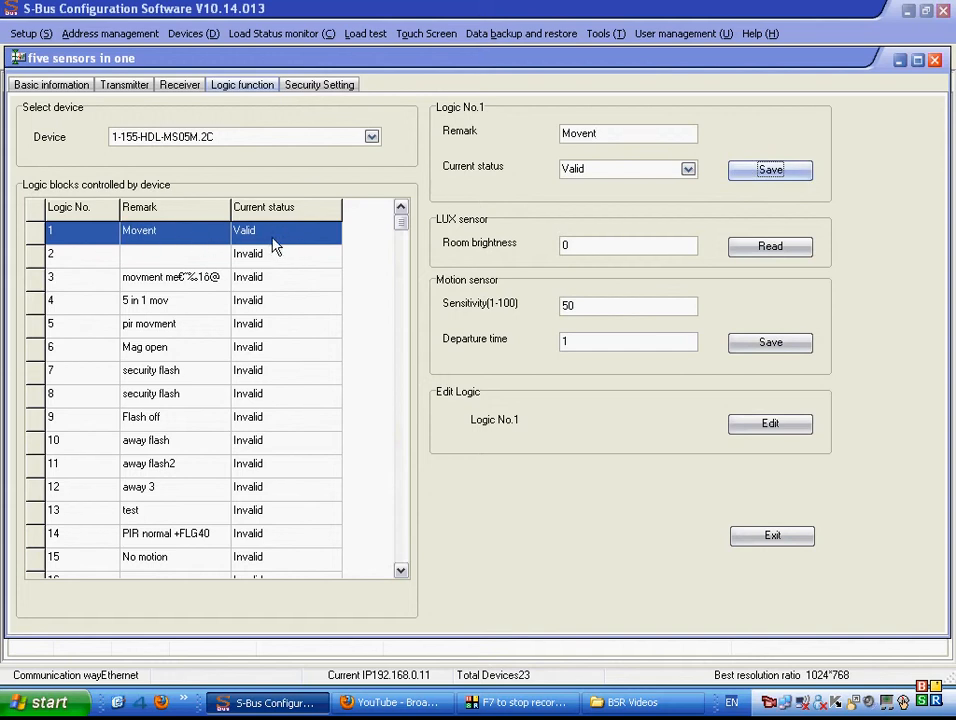
Set logic block 2 to Valid with the remark "no movment" and save it.
{"action": "left_click", "coordinate": [201, 258]}
{"action": "left_click", "coordinate": [688, 169]}
{"action": "left_click", "coordinate": [674, 200]}
{"action": "left_click", "coordinate": [639, 137]}
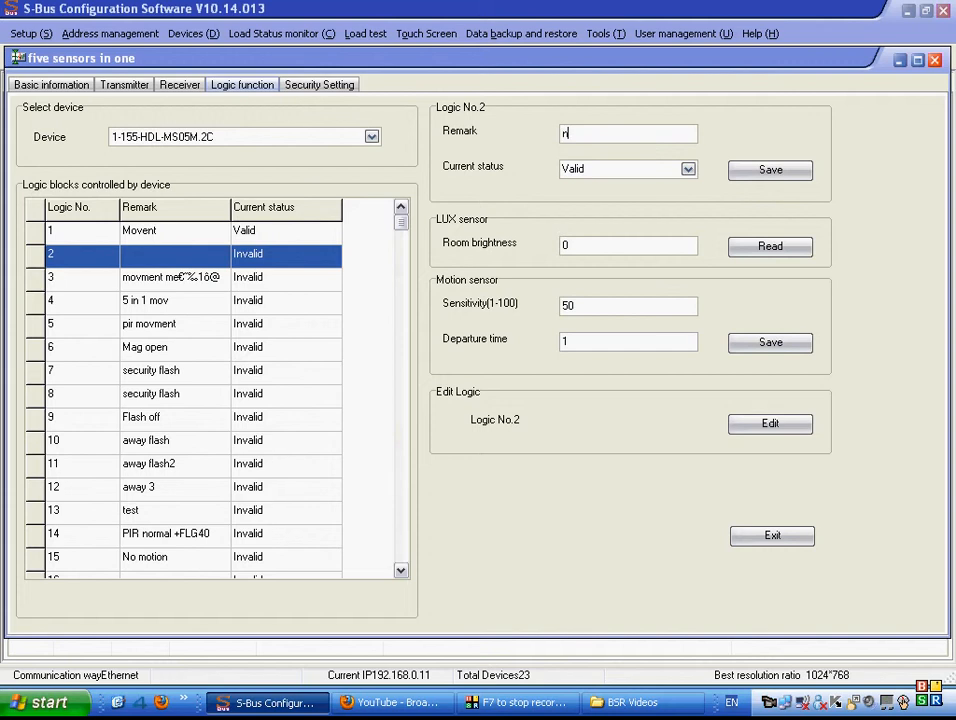
{"action": "type", "text": "no movment"}
{"action": "left_click", "coordinate": [773, 172]}
Open logic block 1 for editing, read the device's current sensor status and close the editor.
{"action": "left_click", "coordinate": [263, 232]}
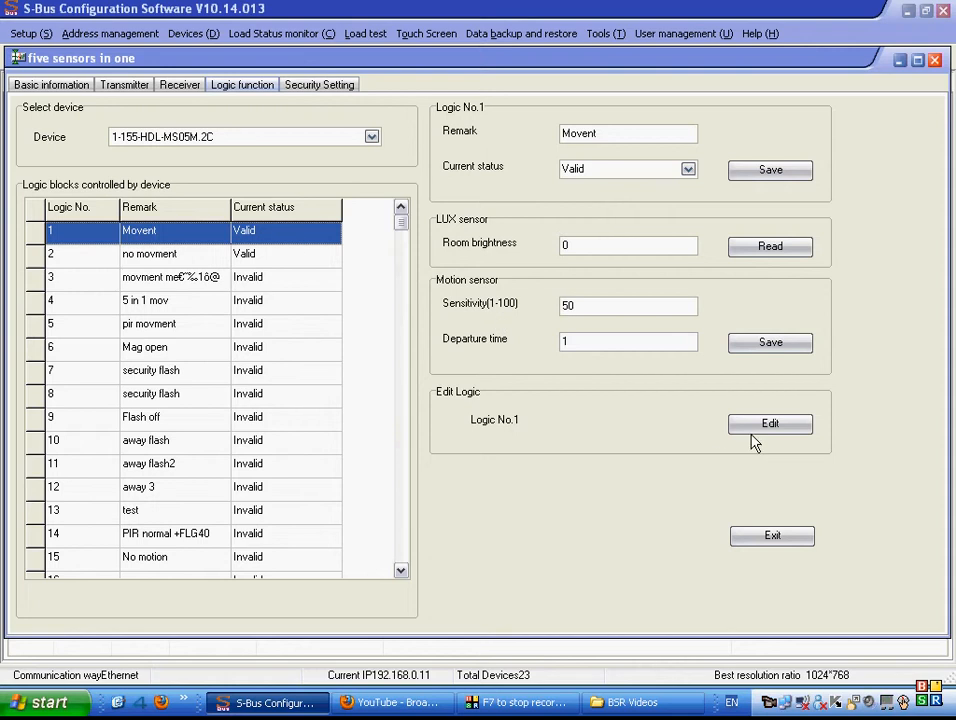
{"action": "left_click", "coordinate": [260, 236]}
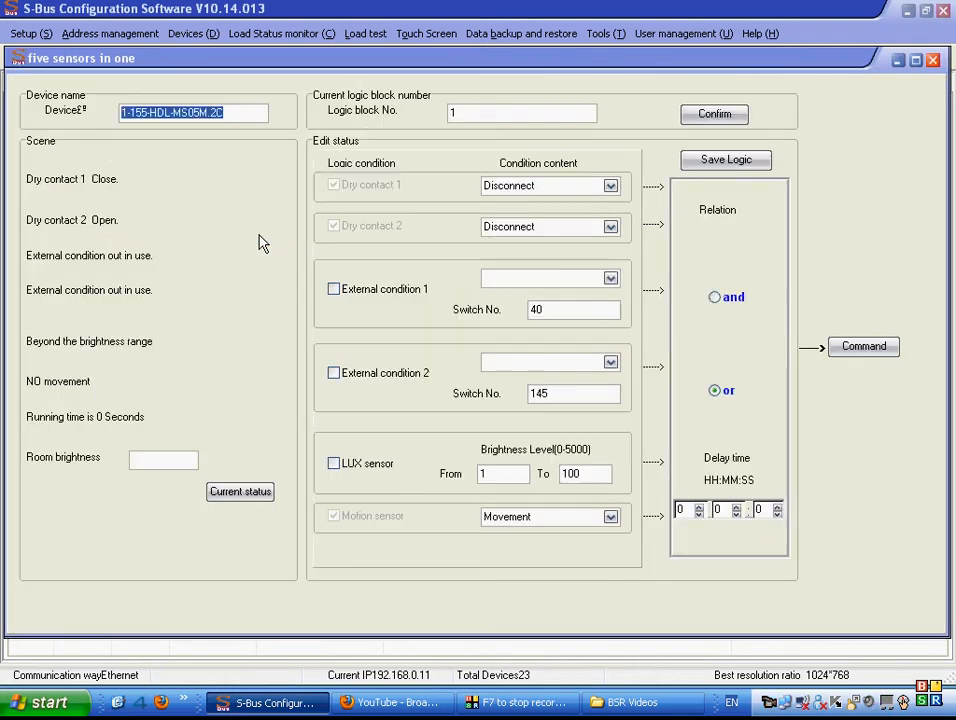
{"action": "left_click", "coordinate": [242, 494]}
{"action": "left_click", "coordinate": [240, 496]}
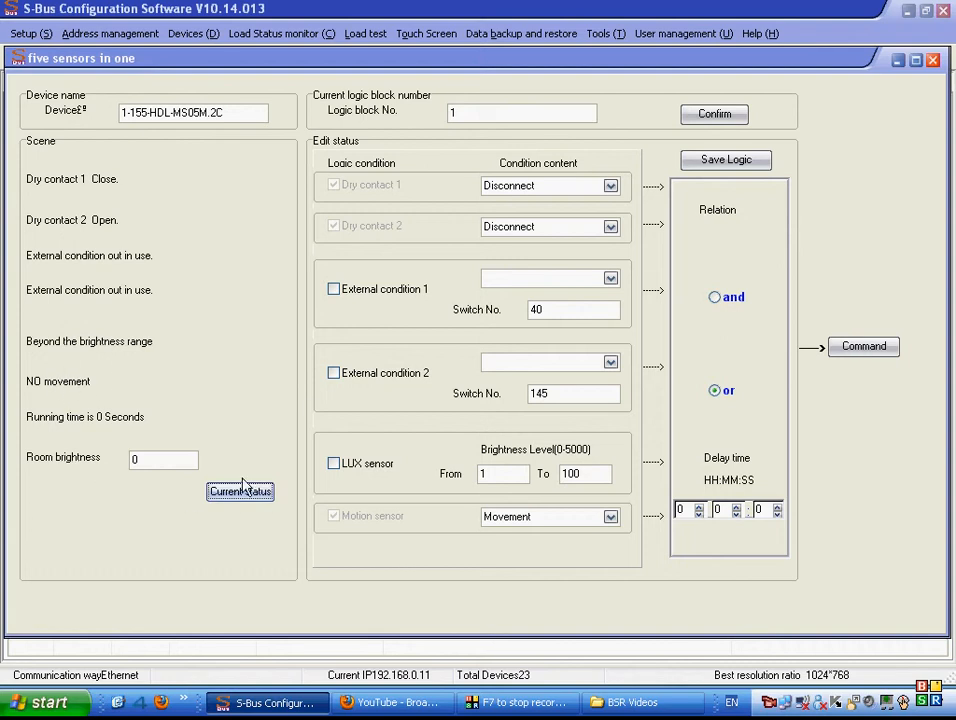
{"action": "left_click", "coordinate": [931, 59]}
Enable Dry contact 1, Dry contact 2 and Motion sensor in the device's equipment functions and save.
{"action": "right_click", "coordinate": [805, 121]}
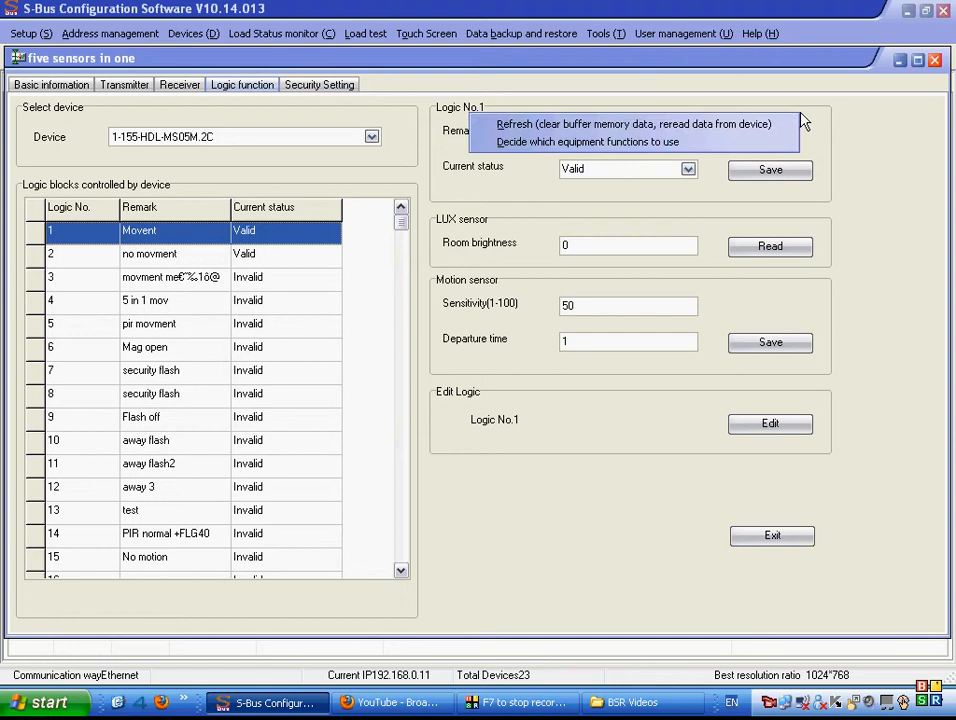
{"action": "left_click", "coordinate": [779, 142]}
{"action": "left_click", "coordinate": [322, 275]}
{"action": "left_click", "coordinate": [545, 277]}
{"action": "left_click", "coordinate": [324, 437]}
{"action": "left_click", "coordinate": [410, 536]}
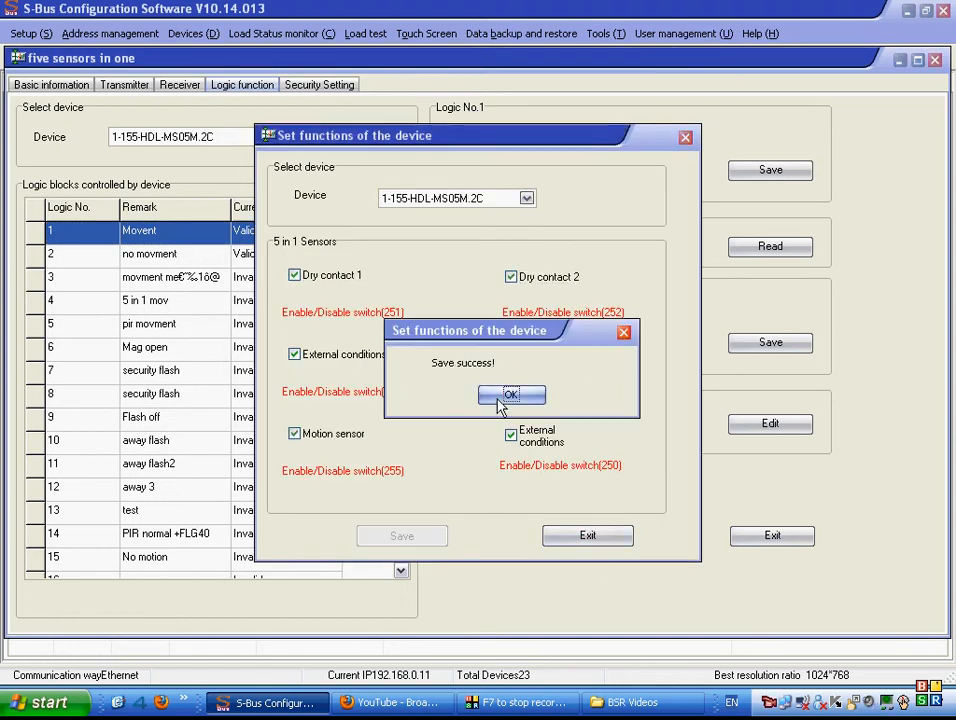
{"action": "left_click", "coordinate": [511, 394]}
{"action": "left_click", "coordinate": [590, 533]}
Edit logic block 1 to exclude both dry contacts and use only the motion sensor condition Movement.
{"action": "left_click", "coordinate": [294, 233]}
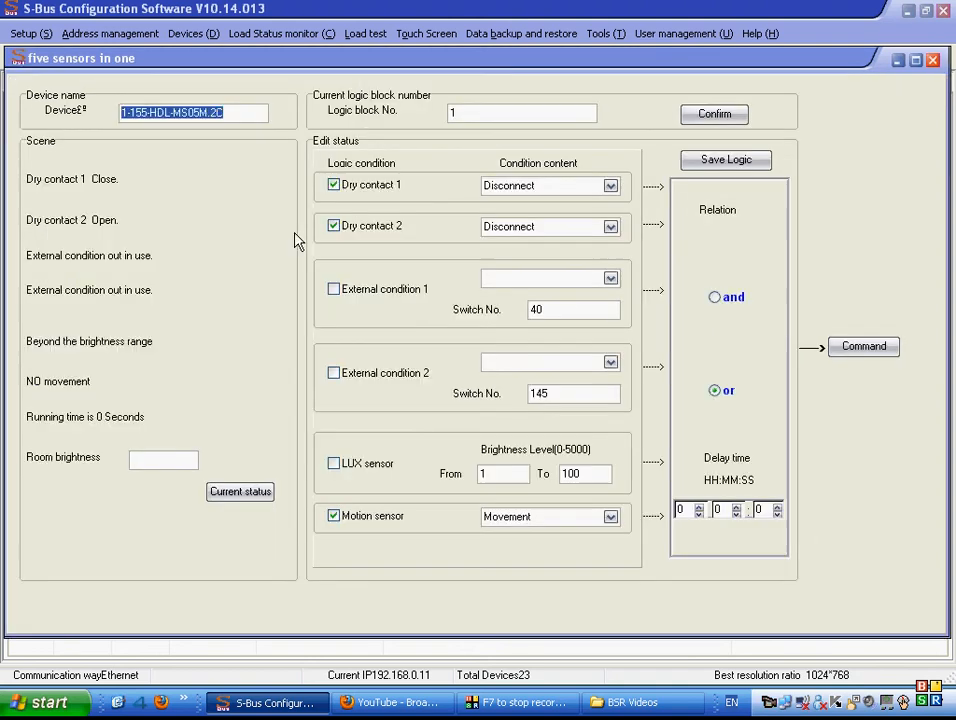
{"action": "left_click", "coordinate": [350, 185]}
{"action": "left_click", "coordinate": [370, 236]}
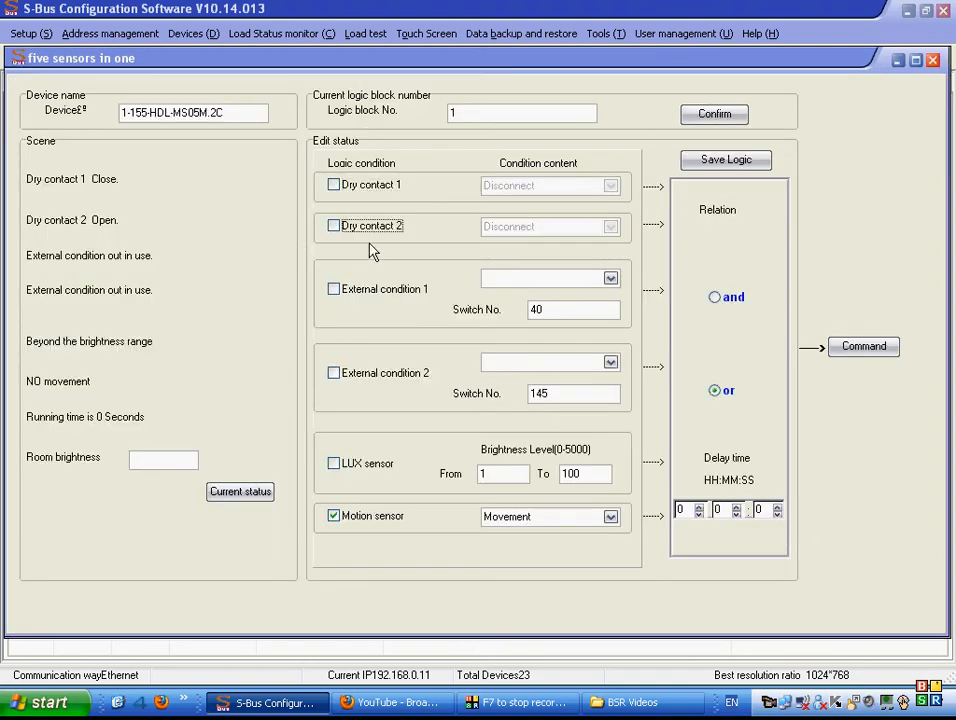
{"action": "left_click", "coordinate": [335, 516]}
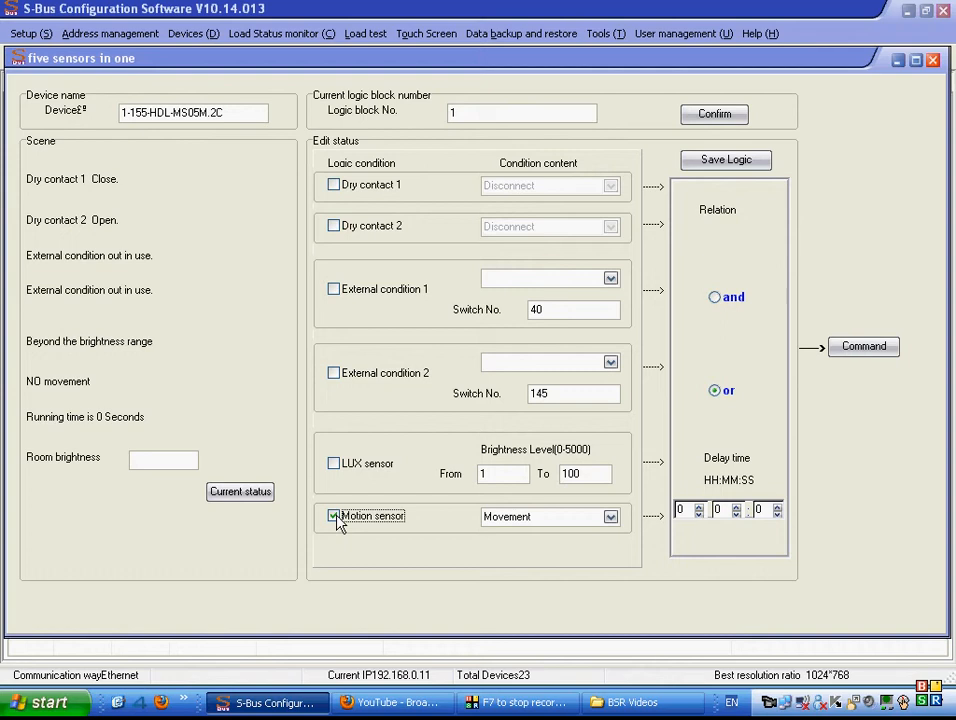
{"action": "left_click", "coordinate": [335, 516]}
{"action": "left_click", "coordinate": [612, 519]}
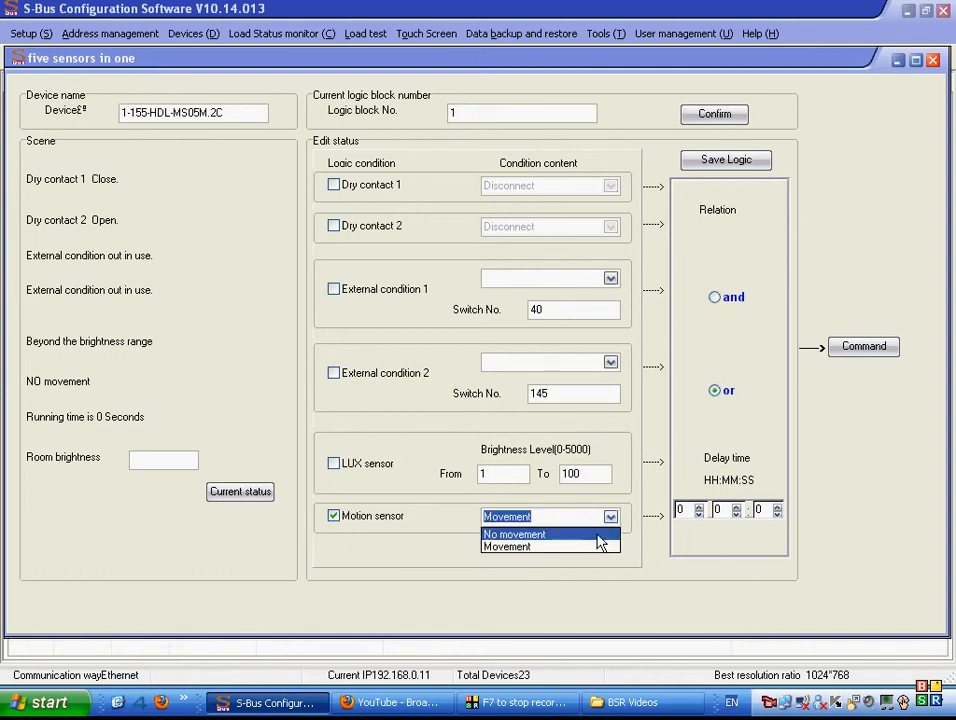
{"action": "left_click", "coordinate": [593, 556]}
Use a delay time of 0:0:0 for logic block 1 and save the logic.
{"action": "left_click", "coordinate": [760, 510]}
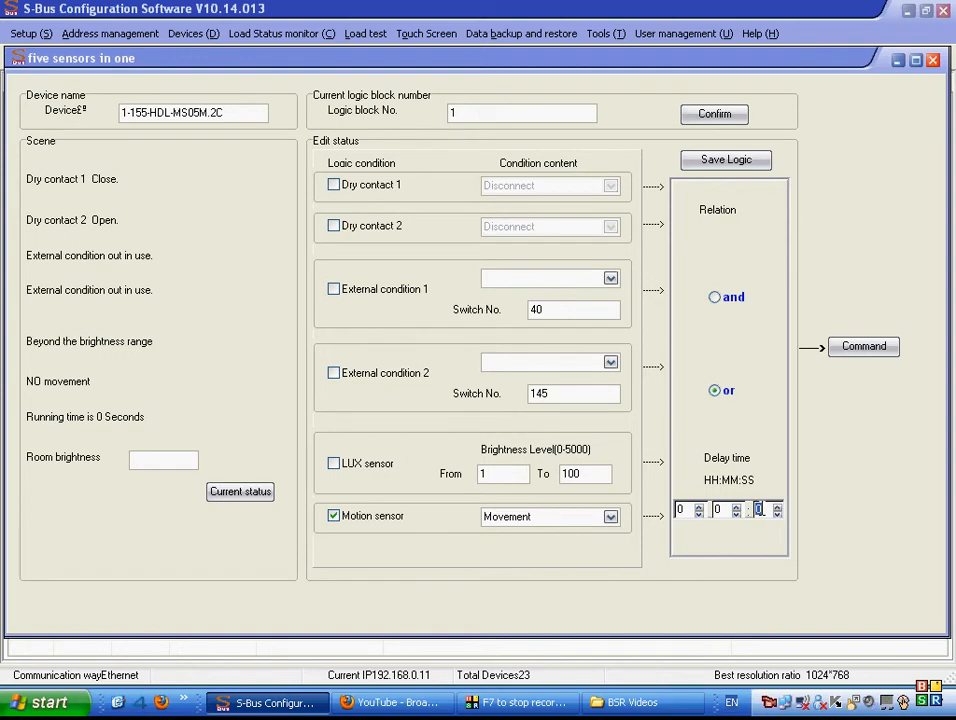
{"action": "left_click", "coordinate": [717, 509]}
{"action": "left_click", "coordinate": [684, 509]}
{"action": "left_click", "coordinate": [768, 508]}
{"action": "left_click", "coordinate": [733, 165]}
{"action": "left_click", "coordinate": [737, 168]}
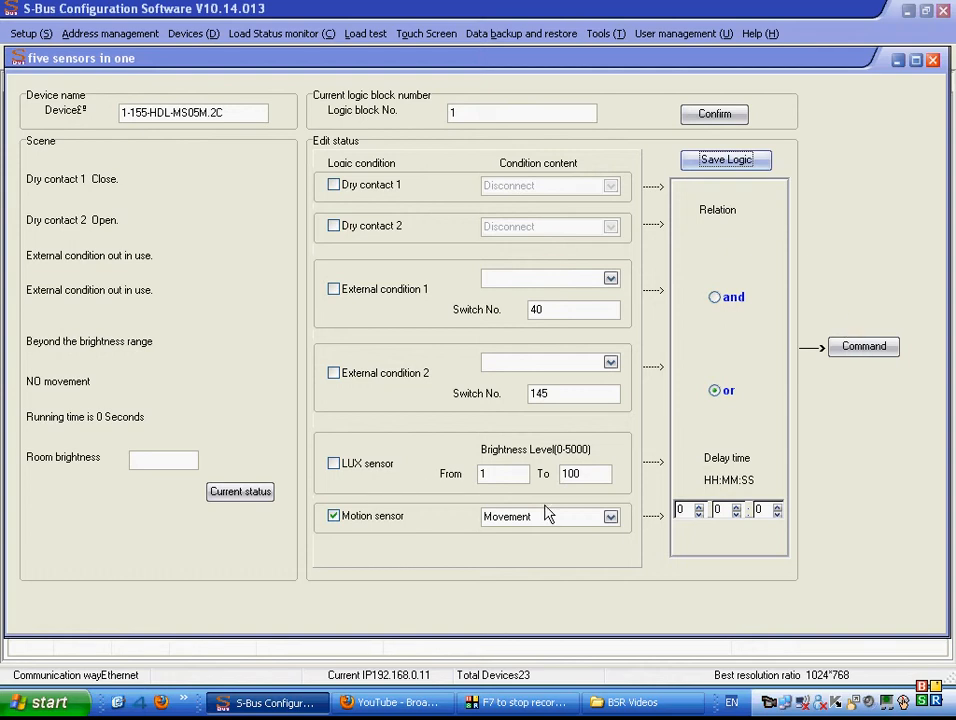
Set logic block 1's first command target to device 7, Single channel lighting, channel 1, intensity 60, save it and close the editor.
{"action": "left_click", "coordinate": [869, 350]}
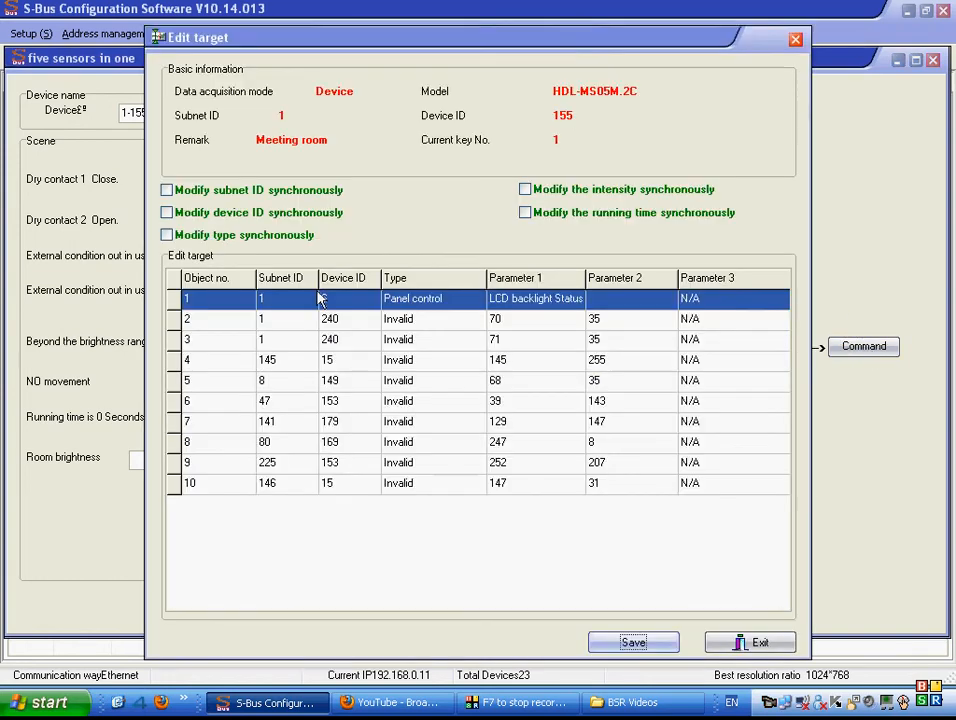
{"action": "left_click", "coordinate": [341, 298]}
{"action": "left_click", "coordinate": [417, 303]}
{"action": "left_click_drag", "start_coordinate": [473, 364], "coordinate": [472, 327]}
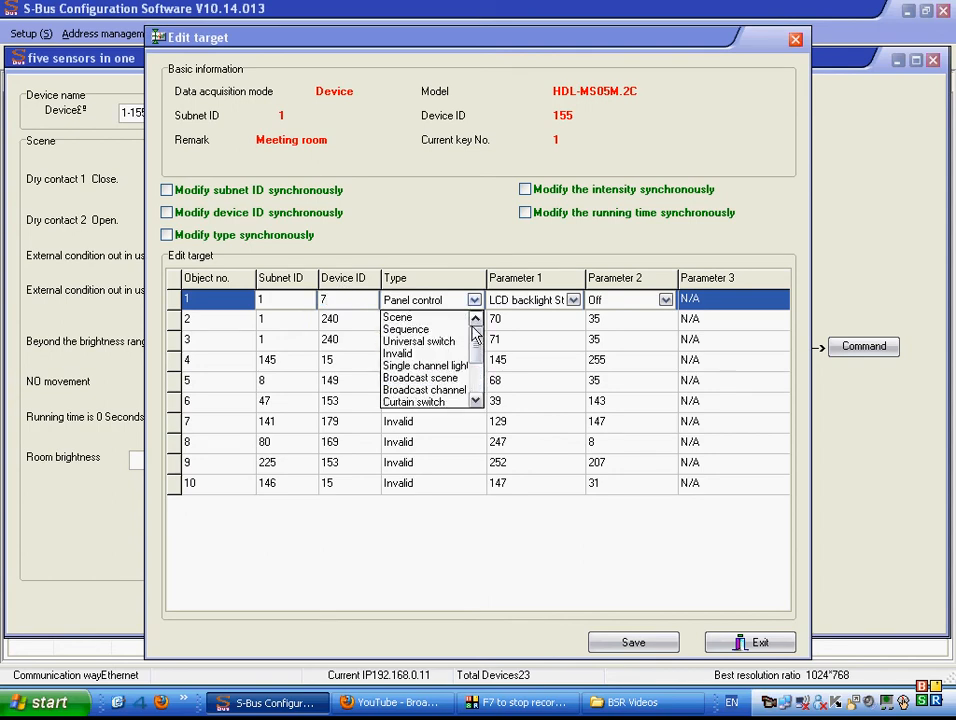
{"action": "left_click", "coordinate": [430, 365]}
{"action": "left_click", "coordinate": [547, 300]}
{"action": "left_click", "coordinate": [489, 390]}
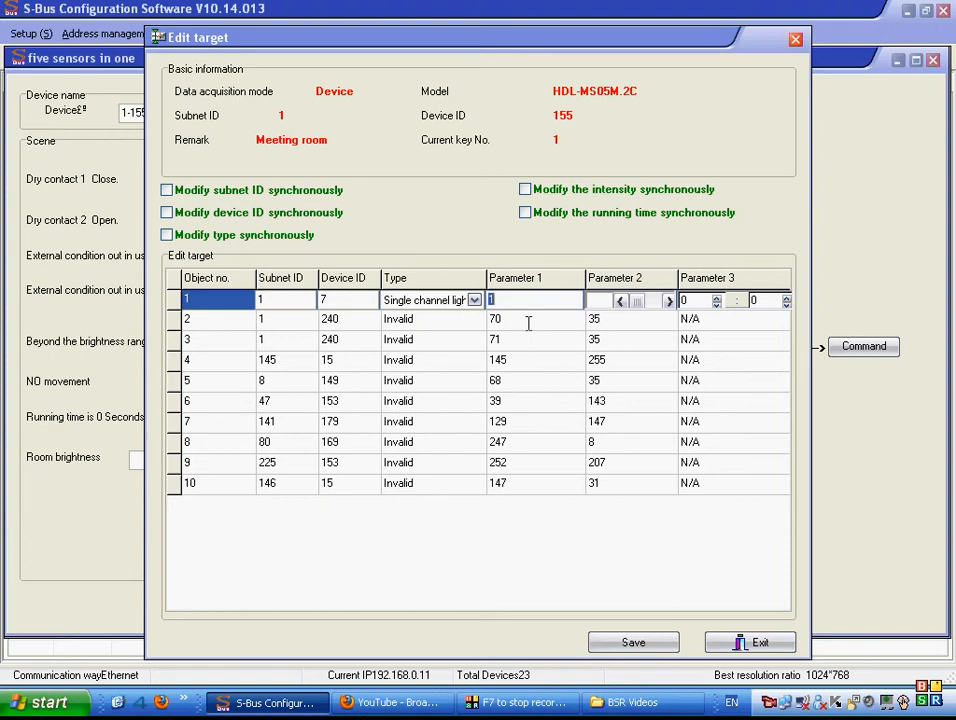
{"action": "left_click", "coordinate": [609, 300]}
{"action": "type", "text": "60"}
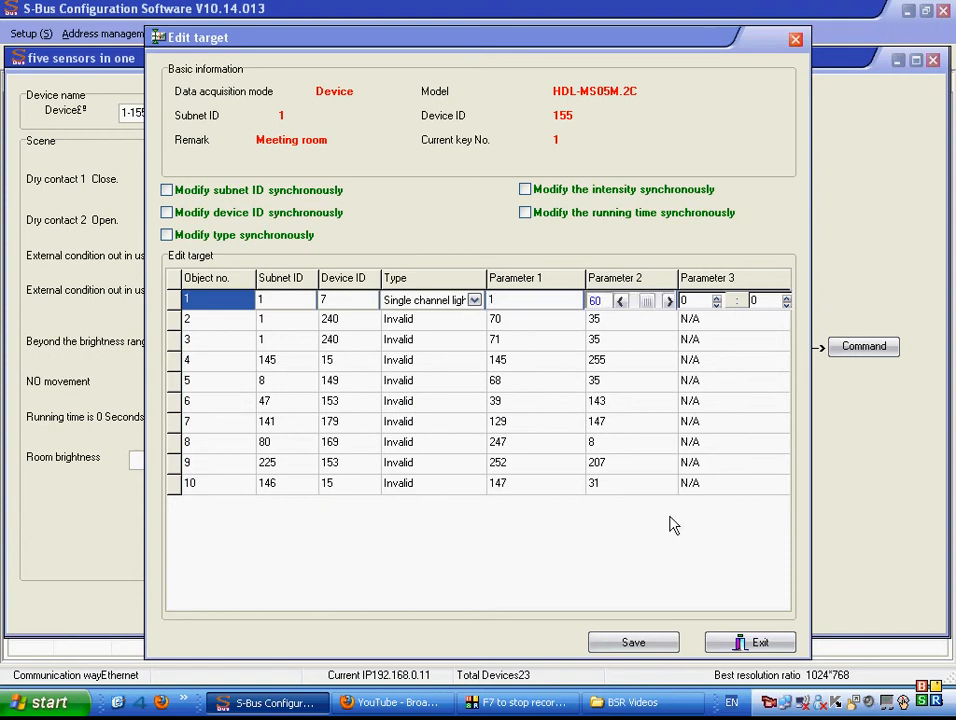
{"action": "left_click", "coordinate": [630, 643]}
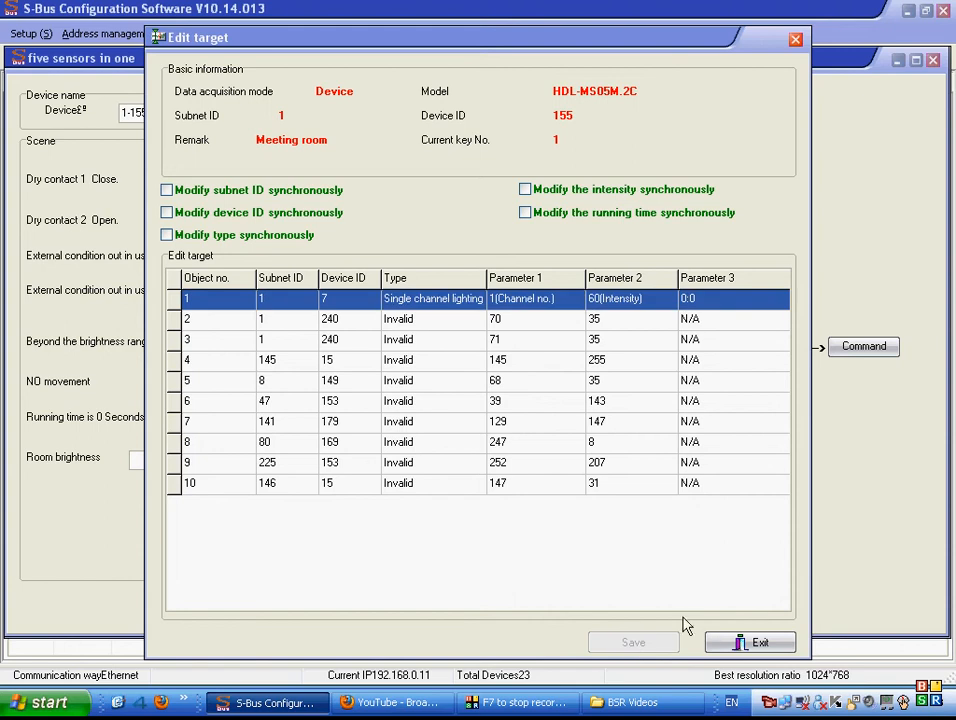
{"action": "left_click", "coordinate": [724, 638]}
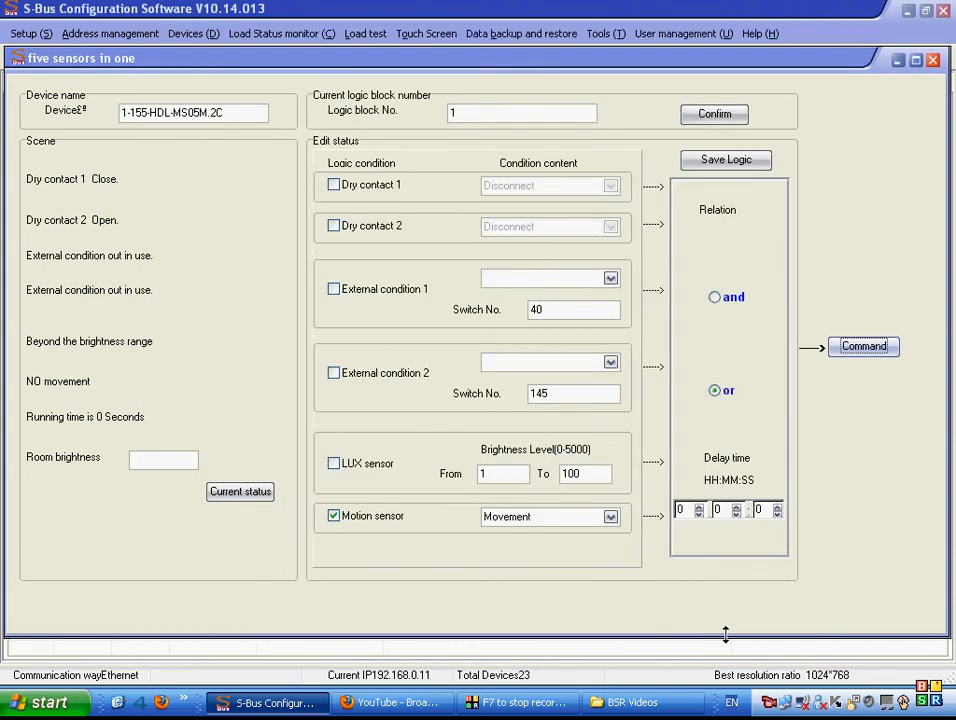
{"action": "left_click", "coordinate": [936, 62]}
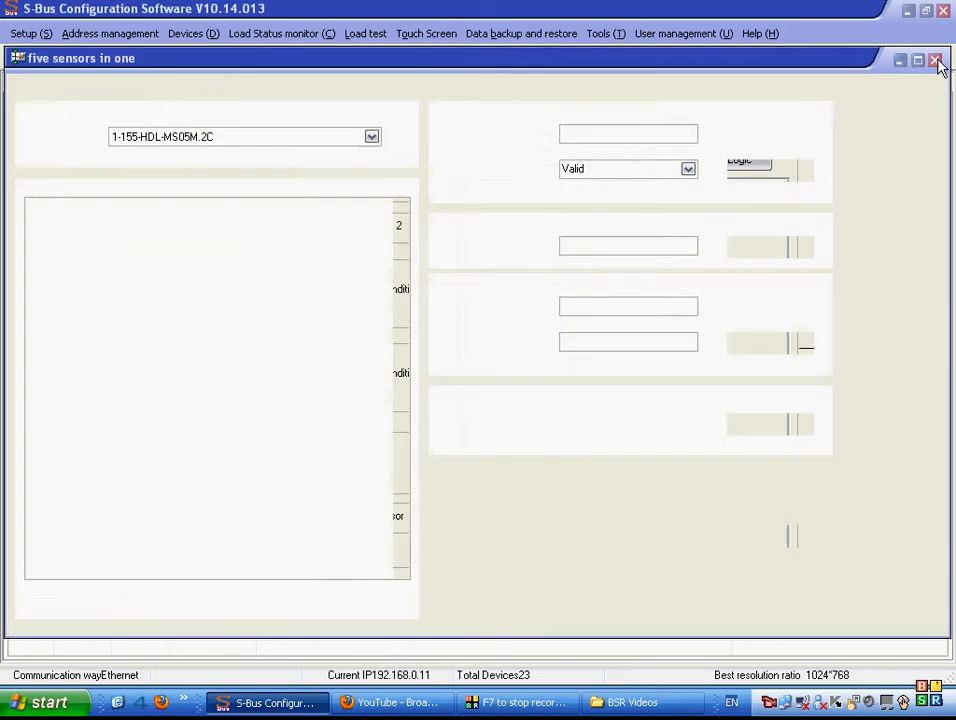
Edit logic block 2 to use the motion sensor condition No movement with a 5-minute delay and save the logic.
{"action": "left_click", "coordinate": [287, 258]}
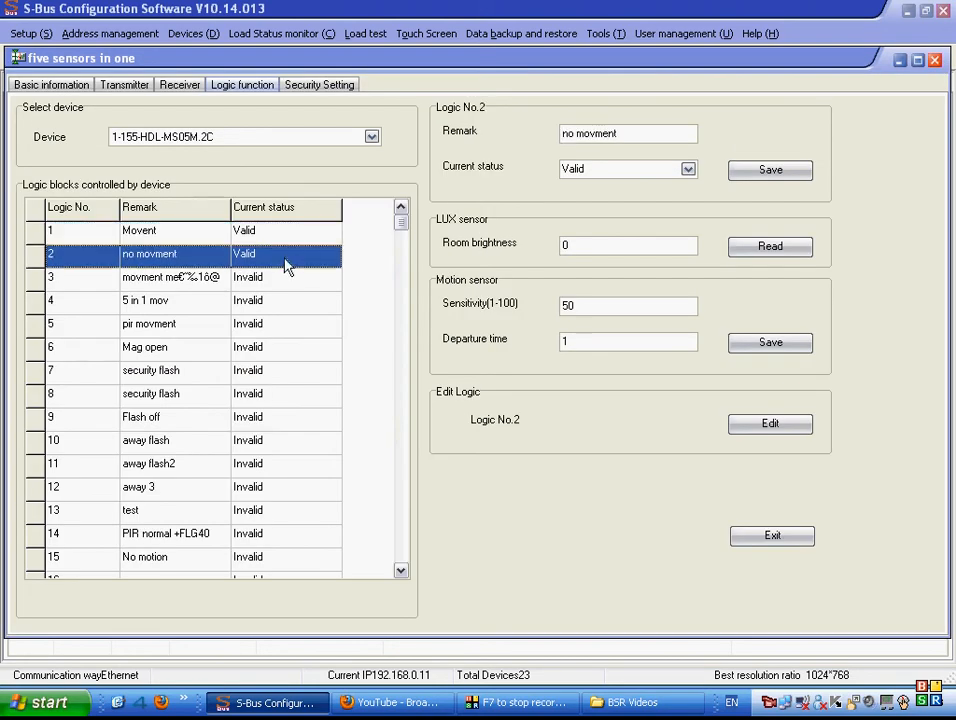
{"action": "double_click", "coordinate": [285, 258]}
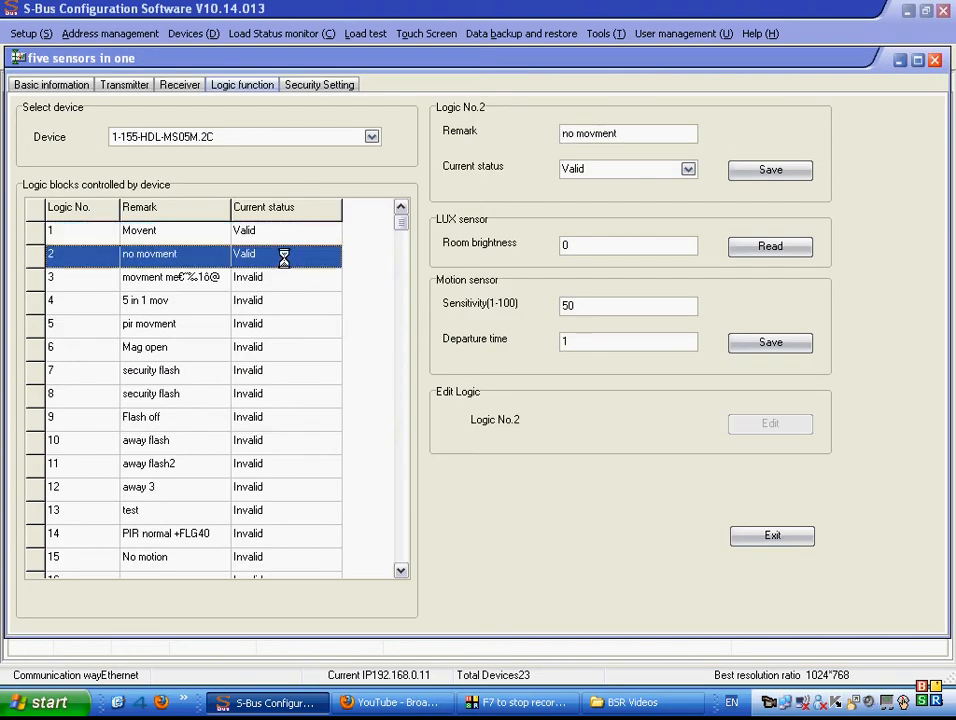
{"action": "left_click", "coordinate": [366, 516]}
{"action": "left_click", "coordinate": [610, 517]}
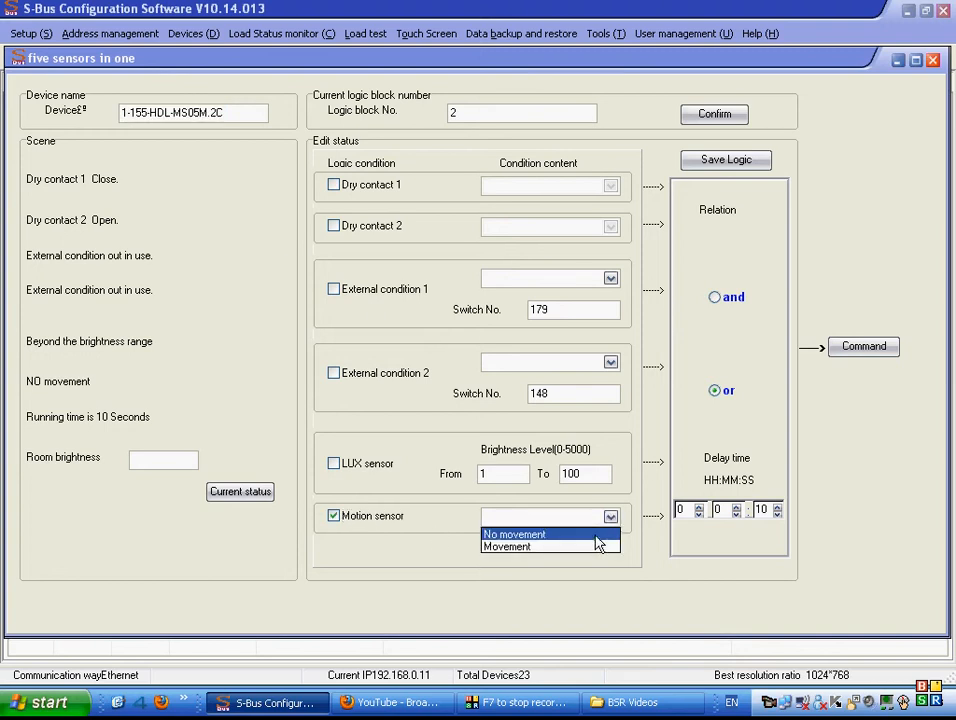
{"action": "left_click", "coordinate": [590, 531]}
{"action": "double_click", "coordinate": [760, 510]}
{"action": "type", "text": "0"}
{"action": "left_click", "coordinate": [717, 510]}
{"action": "type", "text": "5"}
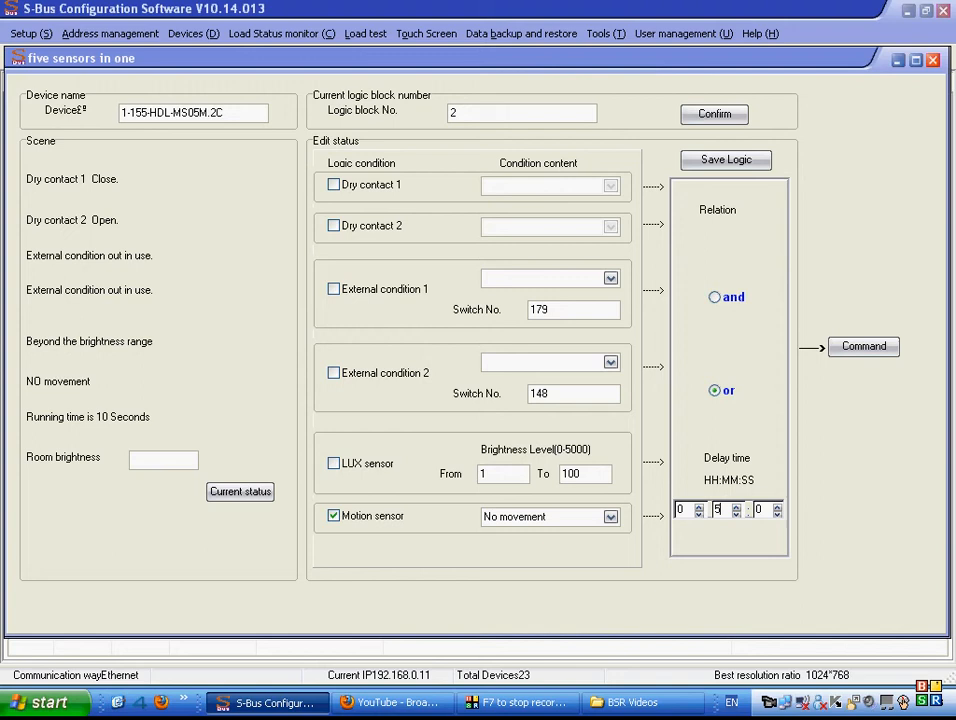
{"action": "left_click", "coordinate": [727, 161]}
Set logic block 2's first command target to device 7, Single channel lighting, channel 1, intensity 0, save it and close the editor.
{"action": "left_click", "coordinate": [849, 352]}
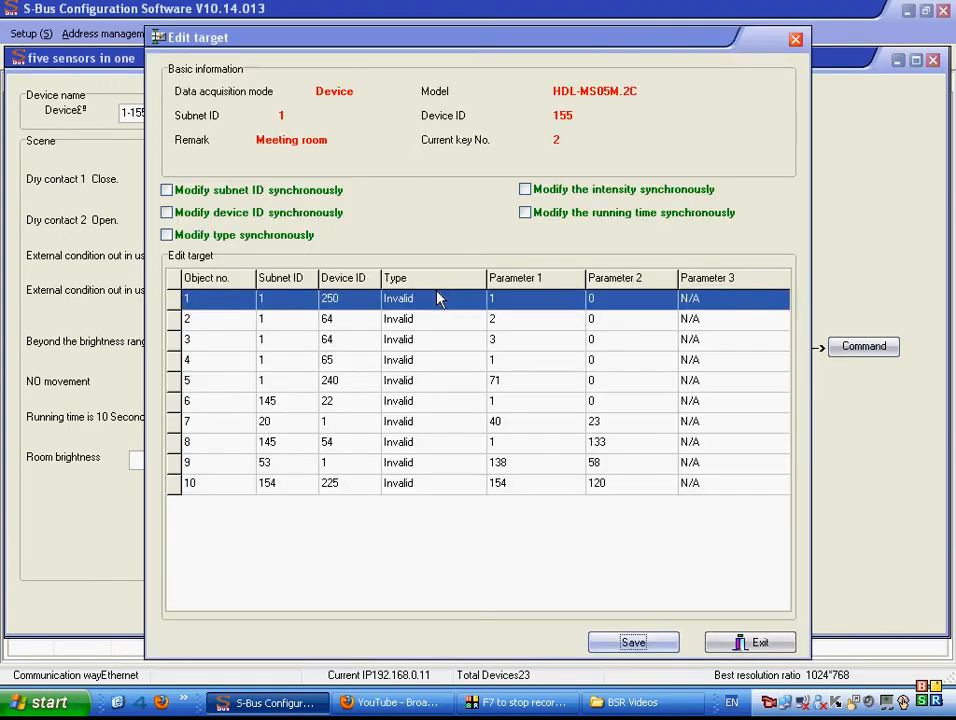
{"action": "left_click", "coordinate": [340, 299]}
{"action": "double_click", "coordinate": [340, 299]}
{"action": "type", "text": "7"}
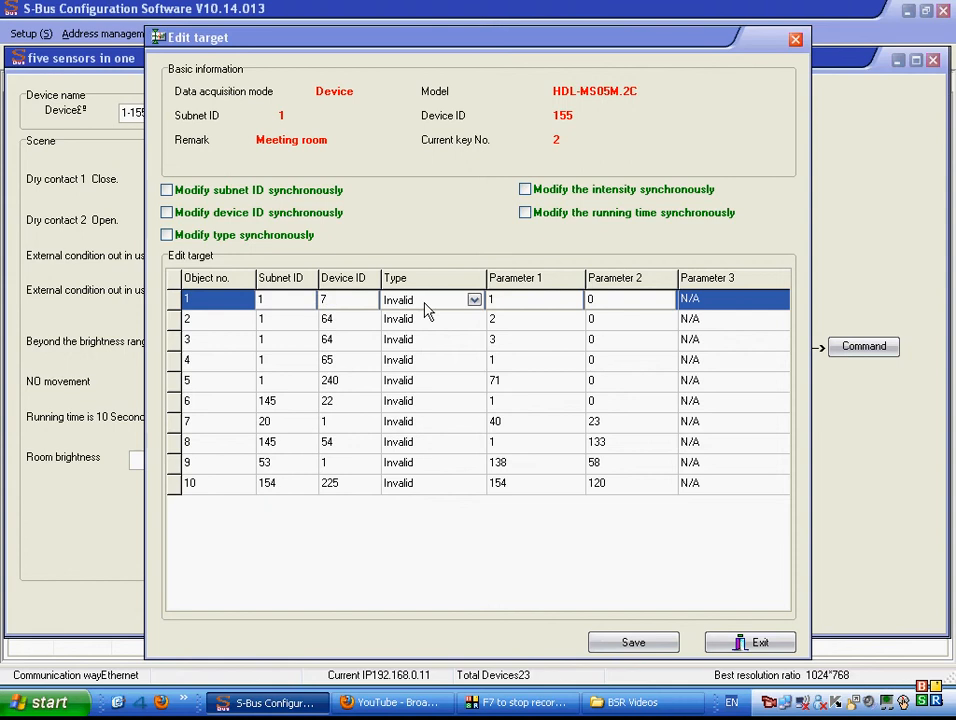
{"action": "left_click", "coordinate": [474, 299]}
{"action": "left_click", "coordinate": [318, 327]}
{"action": "left_click", "coordinate": [505, 300]}
{"action": "left_click", "coordinate": [622, 302]}
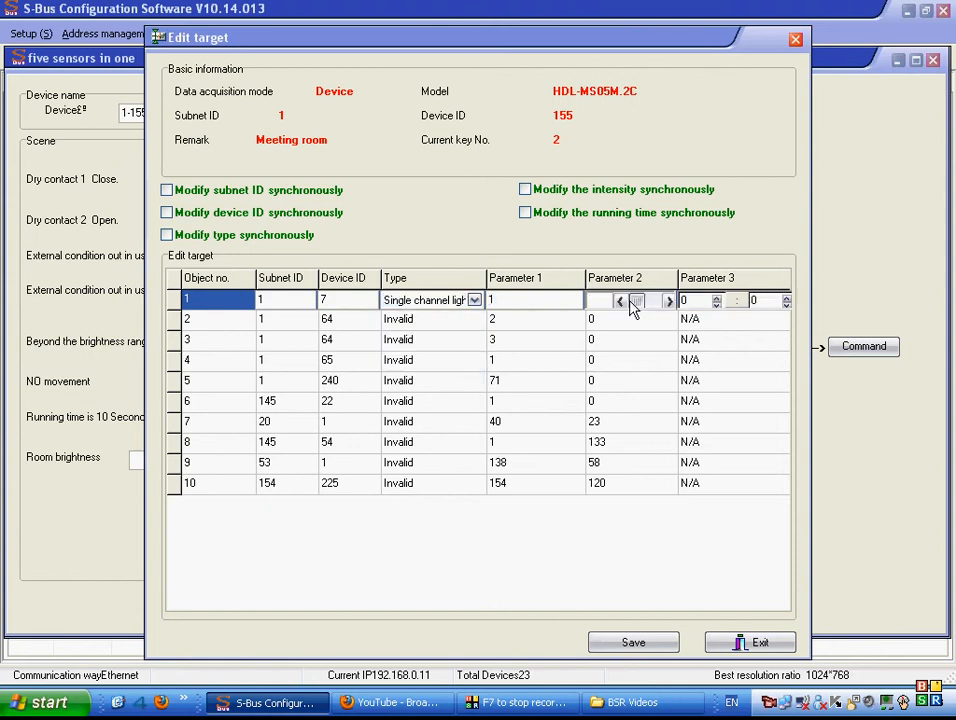
{"action": "left_click", "coordinate": [700, 301]}
{"action": "left_click", "coordinate": [636, 643]}
{"action": "left_click", "coordinate": [724, 648]}
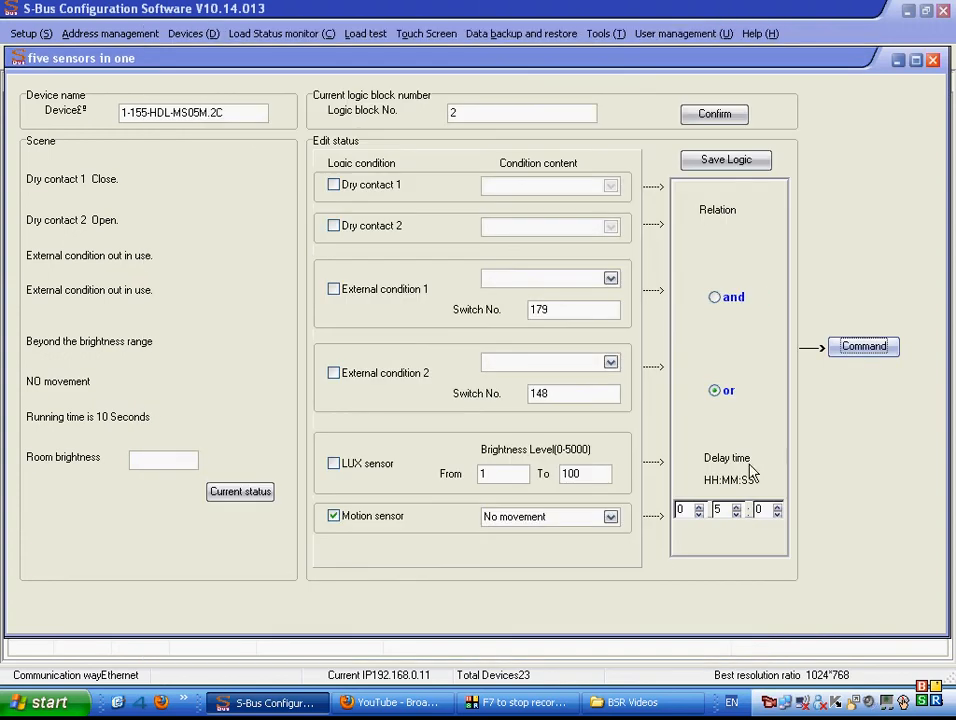
{"action": "left_click", "coordinate": [932, 61]}
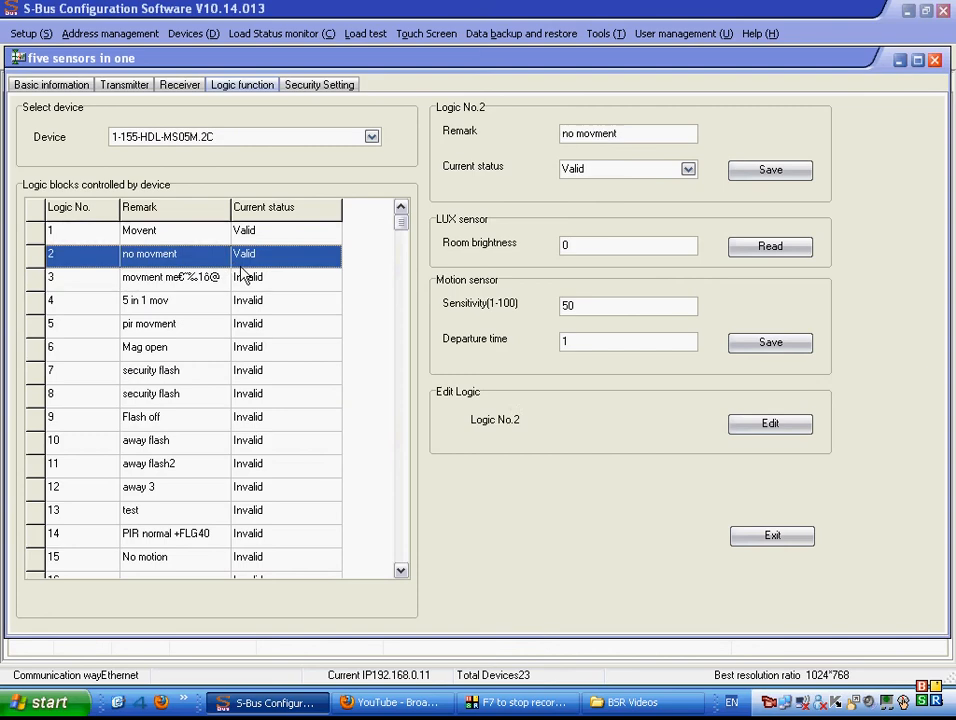
Give logic block 3 the remark Door open, set its status to Valid and save it.
{"action": "left_click", "coordinate": [214, 234]}
{"action": "left_click", "coordinate": [208, 252]}
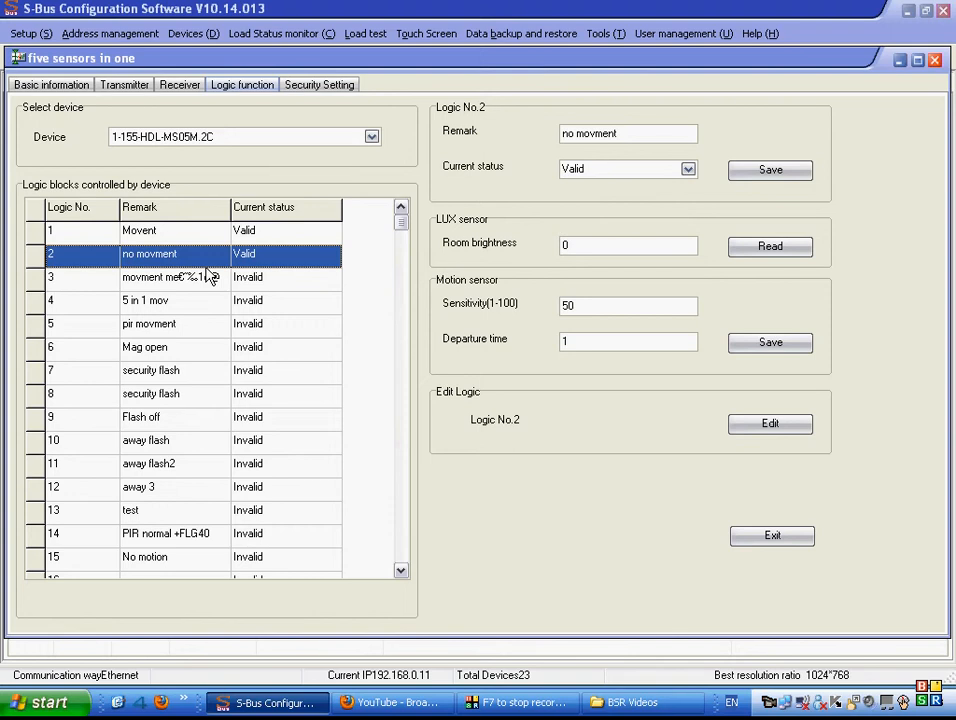
{"action": "left_click", "coordinate": [198, 280]}
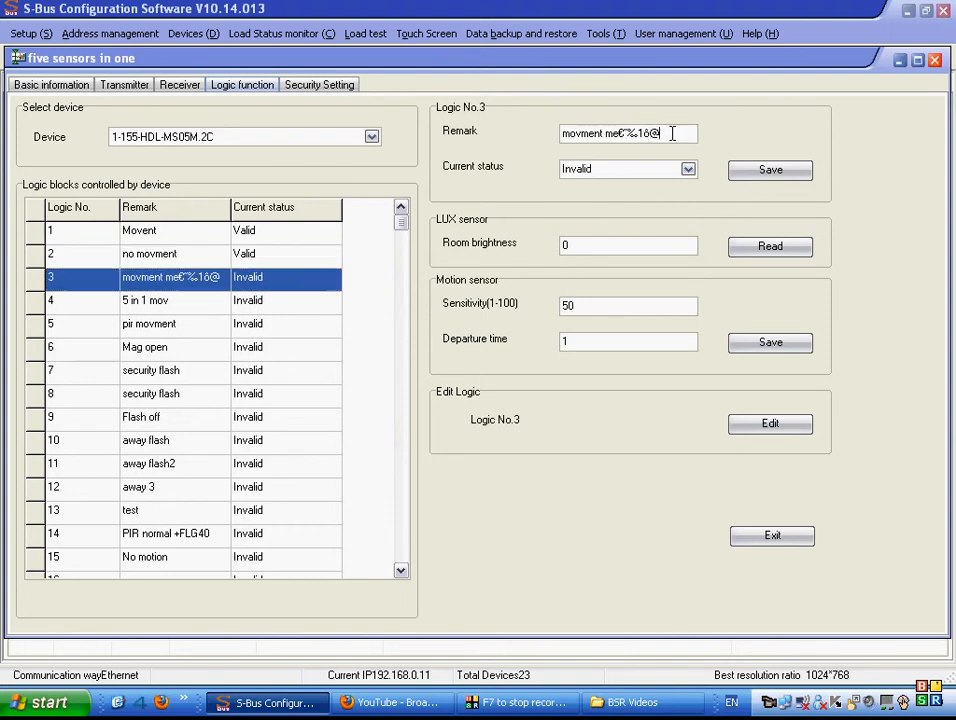
{"action": "left_click_drag", "start_coordinate": [672, 133], "coordinate": [517, 145]}
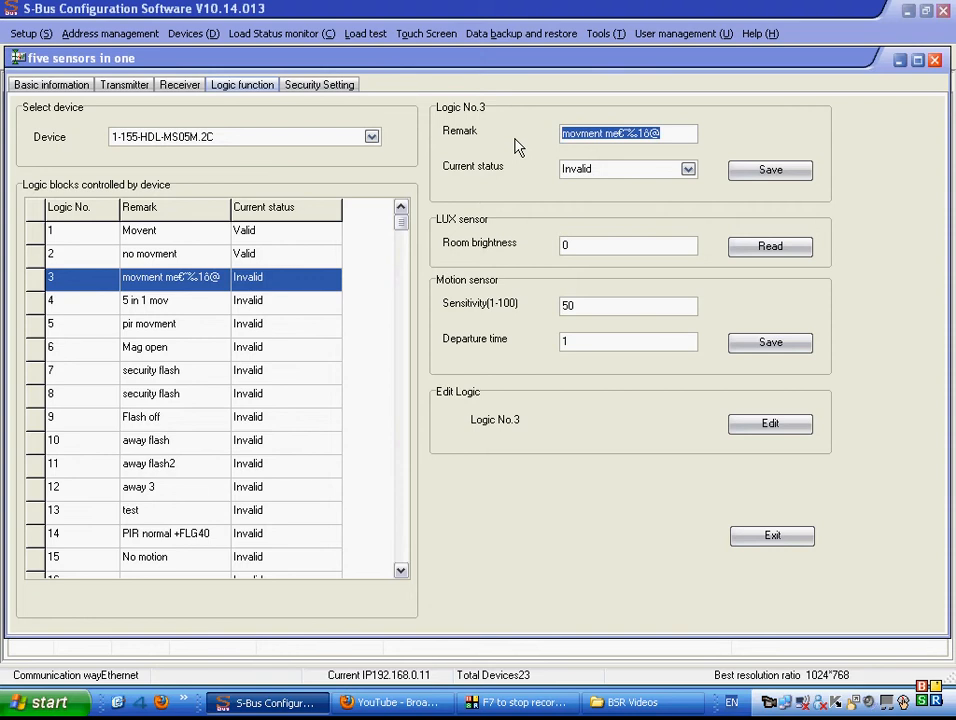
{"action": "type", "text": "Do"}
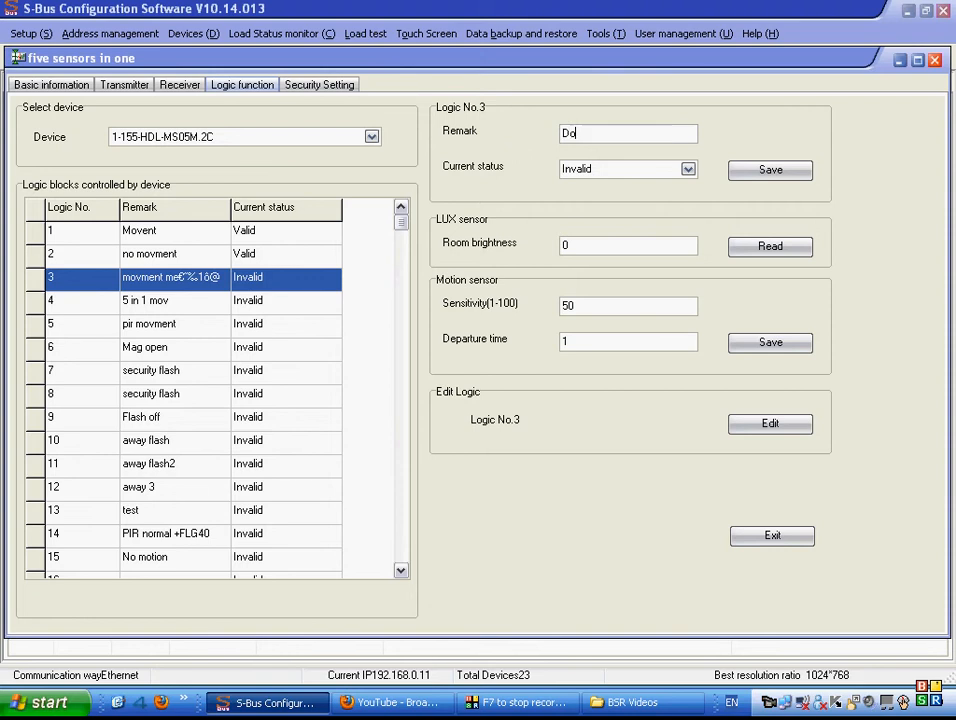
{"action": "type", "text": "or open"}
{"action": "left_click", "coordinate": [604, 171]}
{"action": "left_click", "coordinate": [687, 169]}
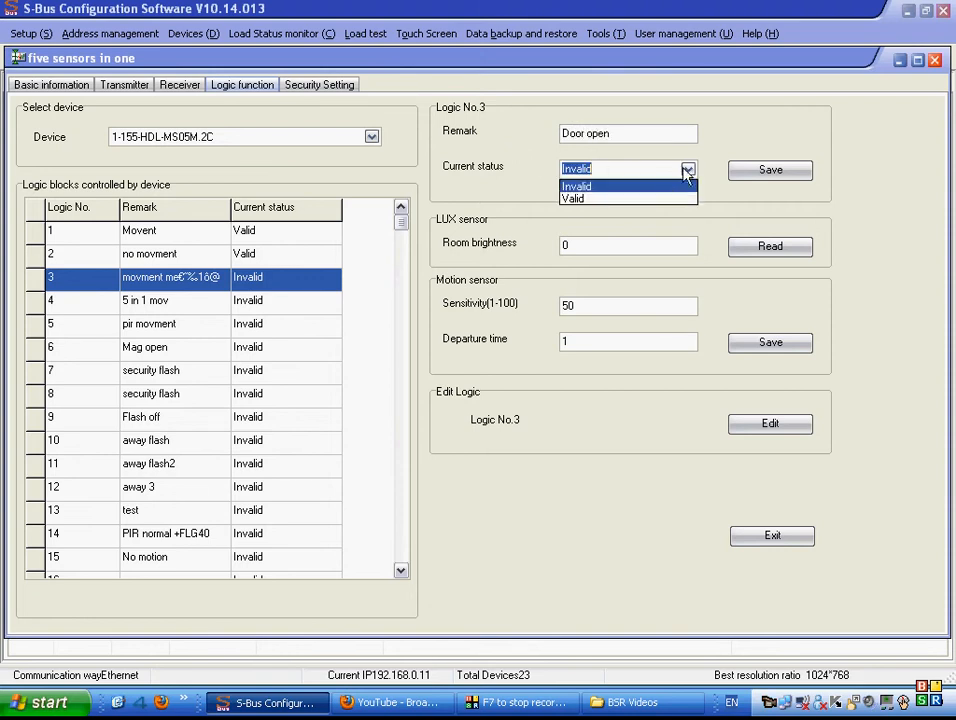
{"action": "left_click", "coordinate": [770, 172]}
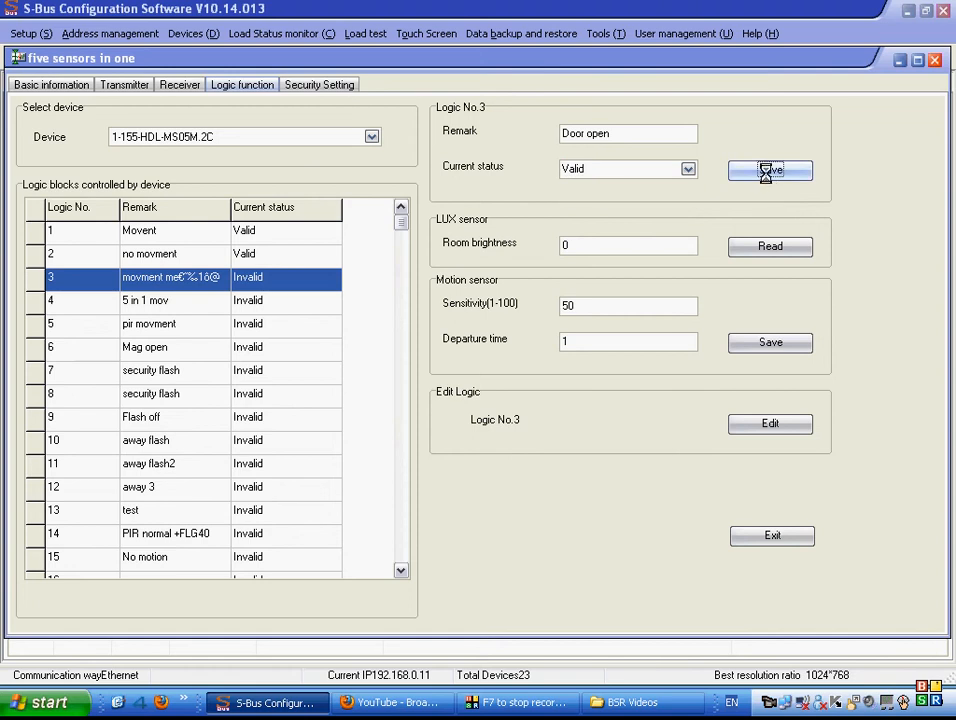
Edit logic block 3 to use dry contact 1 with the condition Disconnect.
{"action": "left_click", "coordinate": [205, 260]}
{"action": "left_click", "coordinate": [203, 272]}
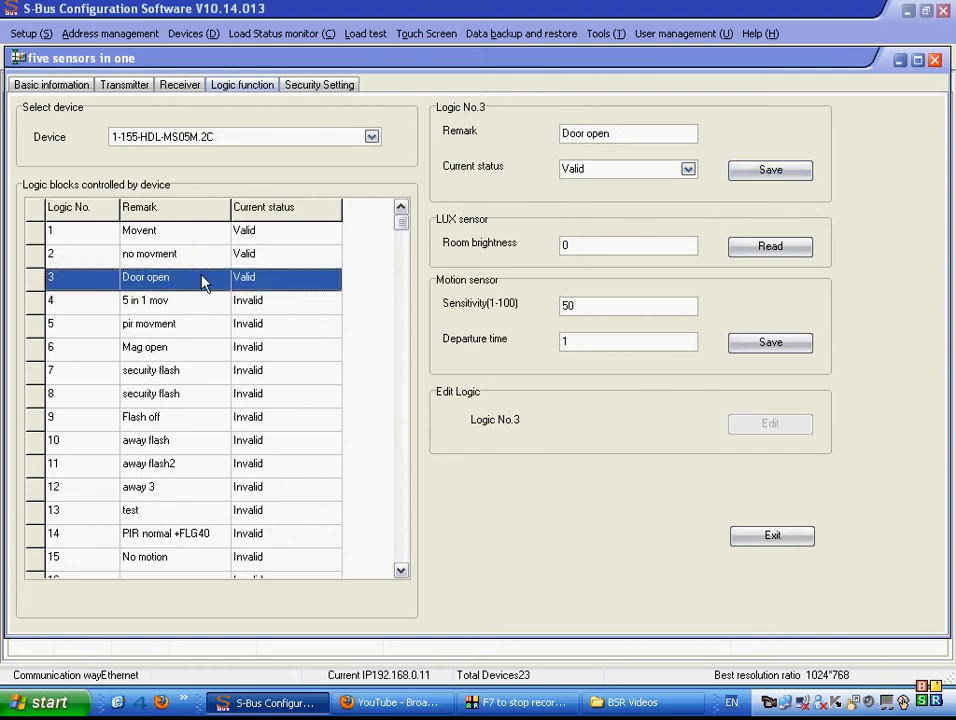
{"action": "double_click", "coordinate": [200, 283]}
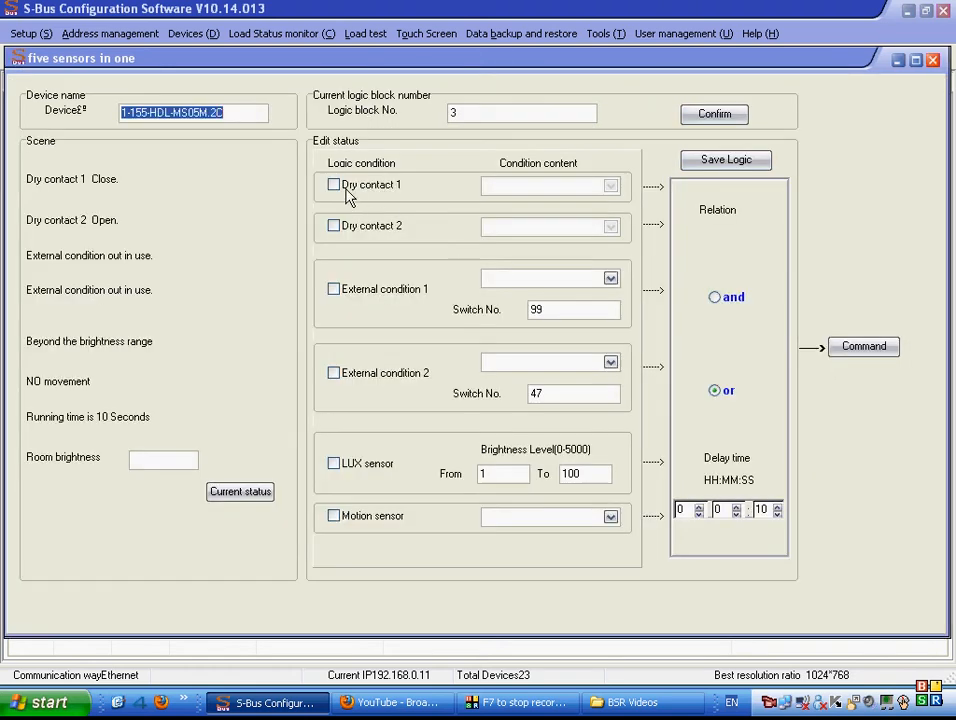
{"action": "left_click", "coordinate": [380, 190]}
{"action": "left_click", "coordinate": [610, 187]}
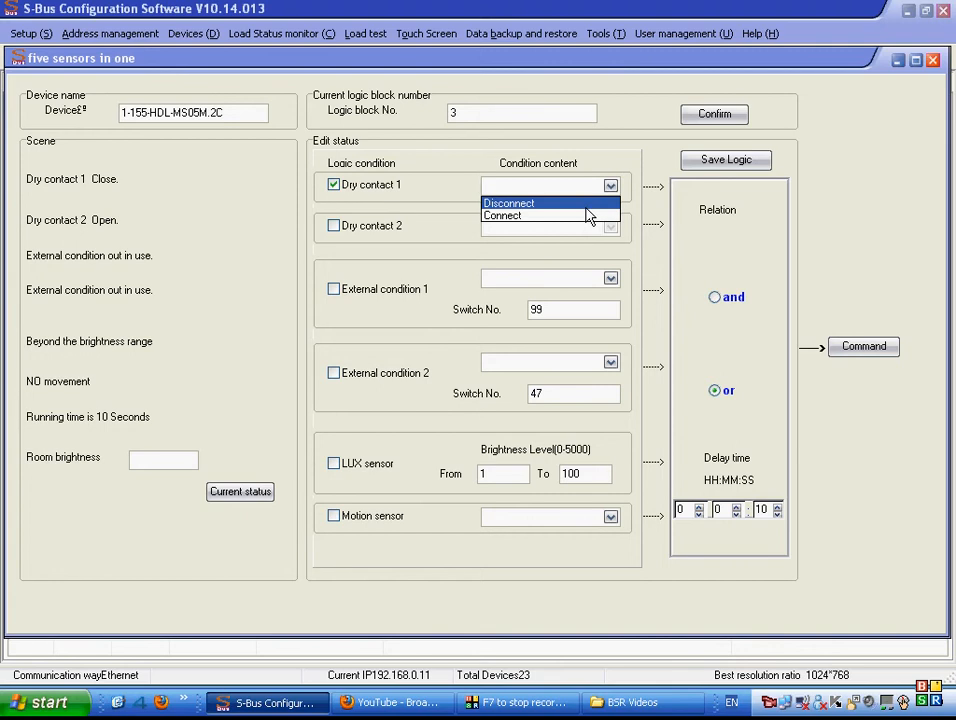
{"action": "left_click", "coordinate": [587, 210]}
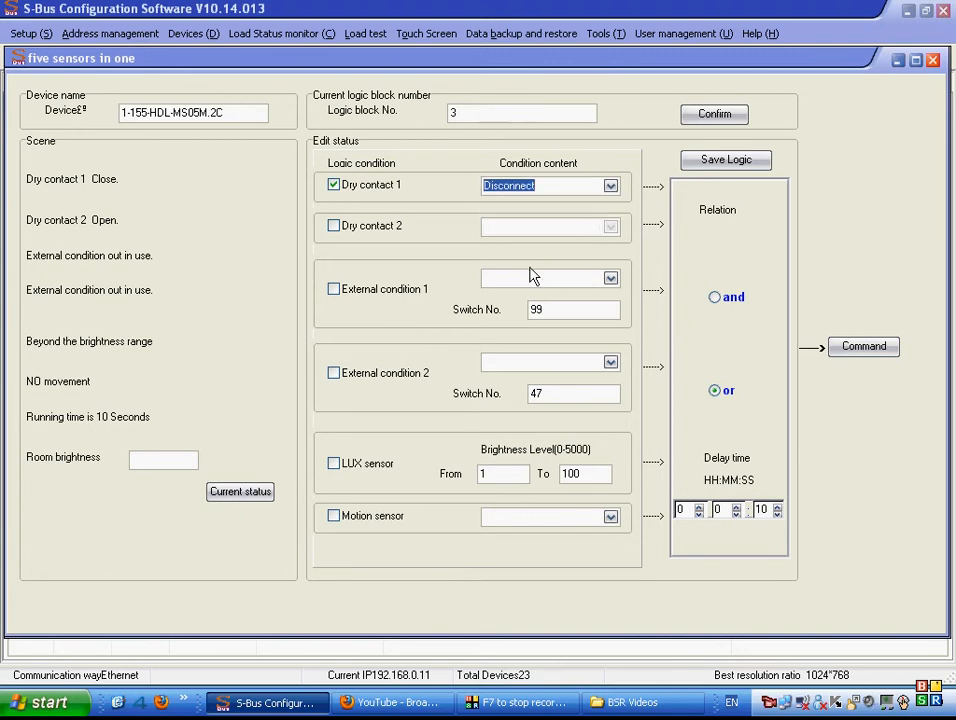
Set logic block 3's delay time to 0:3:0 and save the logic.
{"action": "double_click", "coordinate": [767, 510]}
{"action": "type", "text": "0"}
{"action": "double_click", "coordinate": [721, 510]}
{"action": "double_click", "coordinate": [718, 510]}
{"action": "type", "text": "3"}
{"action": "left_click", "coordinate": [742, 161]}
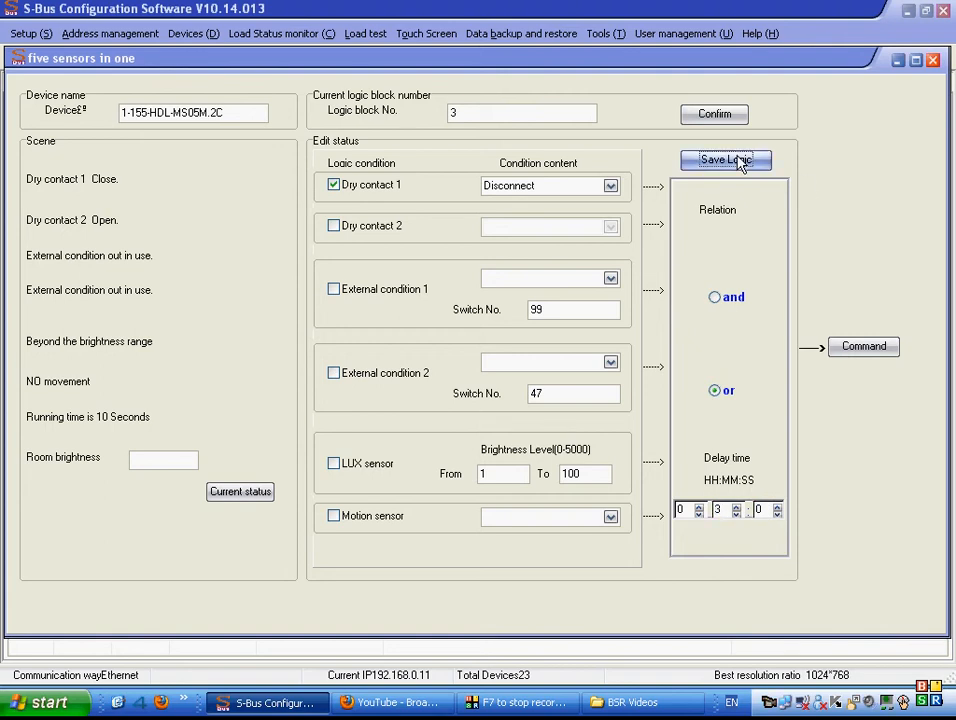
Set logic block 3's first command target to device 2, Panel control, AC Power Off, save it and close the editor.
{"action": "left_click", "coordinate": [862, 350]}
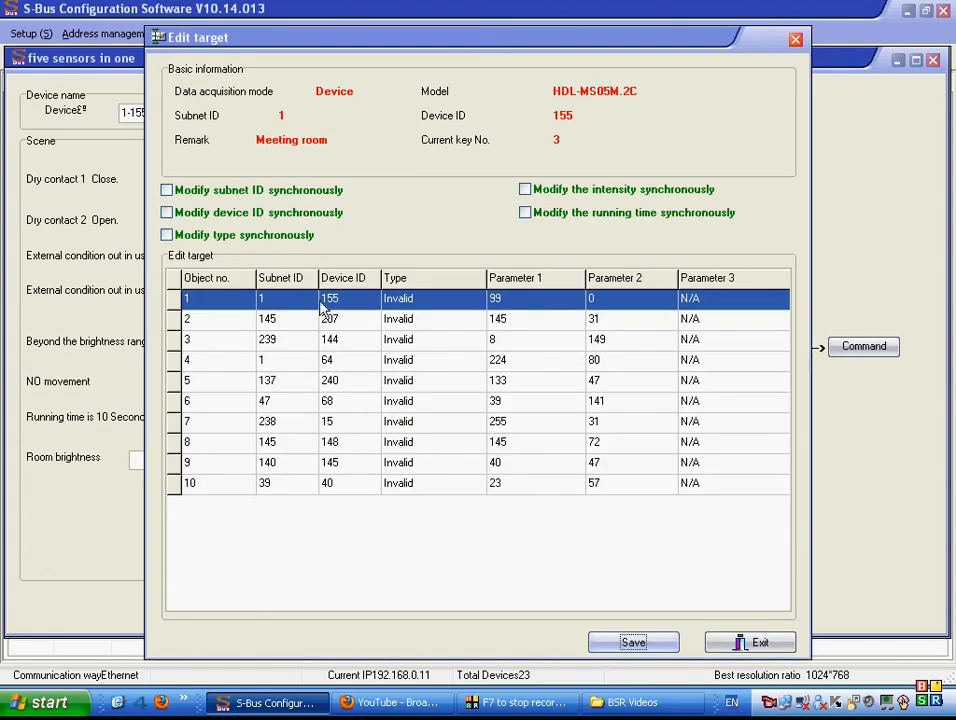
{"action": "left_click", "coordinate": [329, 299]}
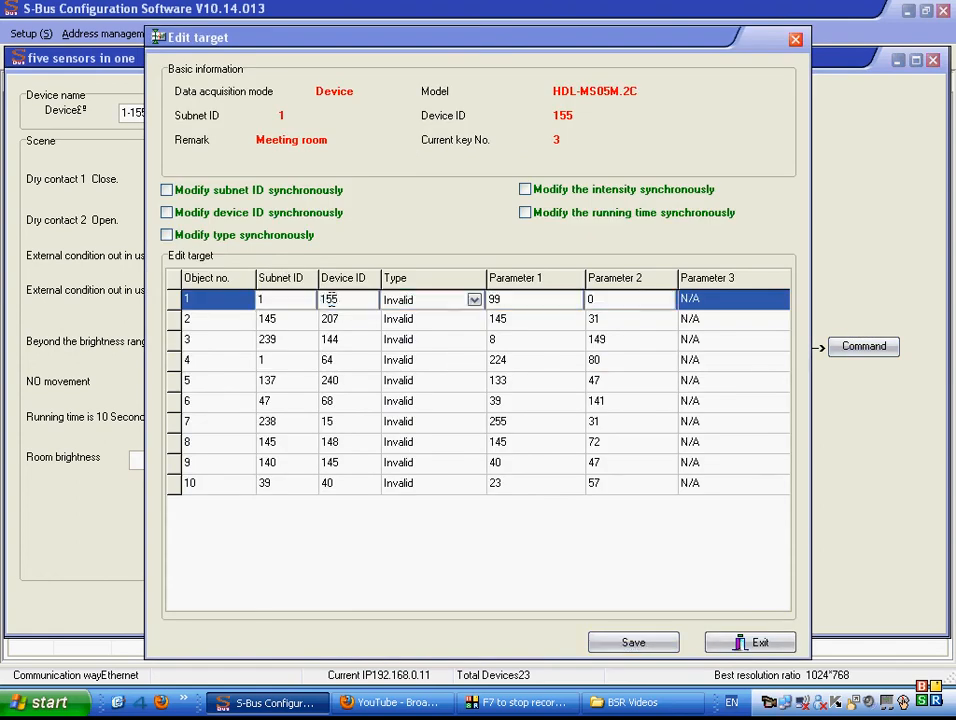
{"action": "type", "text": "2"}
{"action": "left_click", "coordinate": [474, 300]}
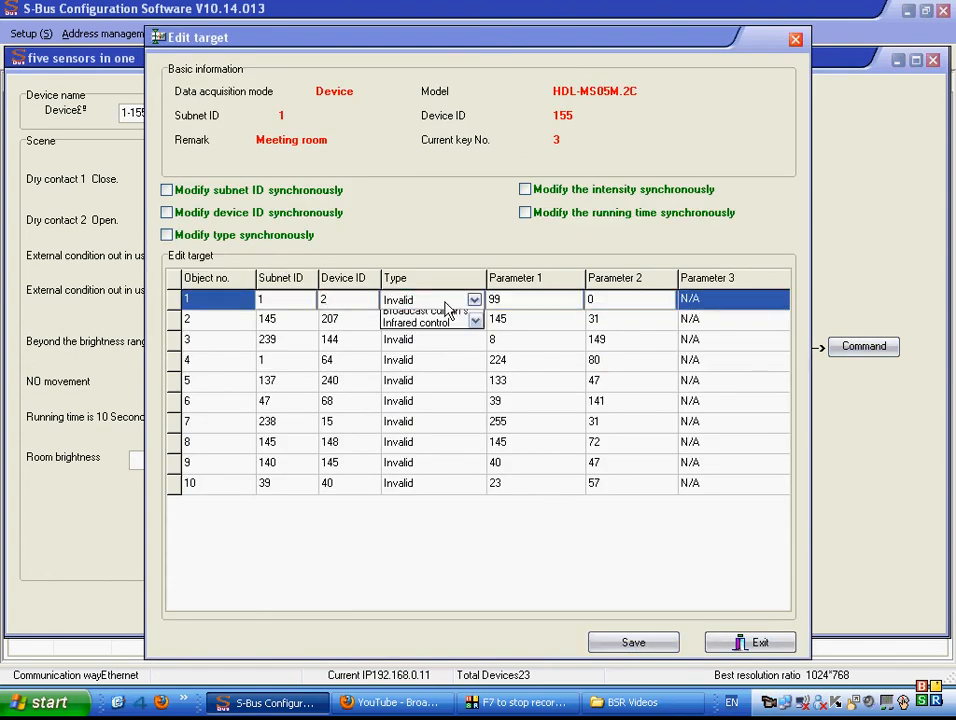
{"action": "scroll", "coordinate": [481, 372], "scroll_direction": "down", "scroll_amount": 1}
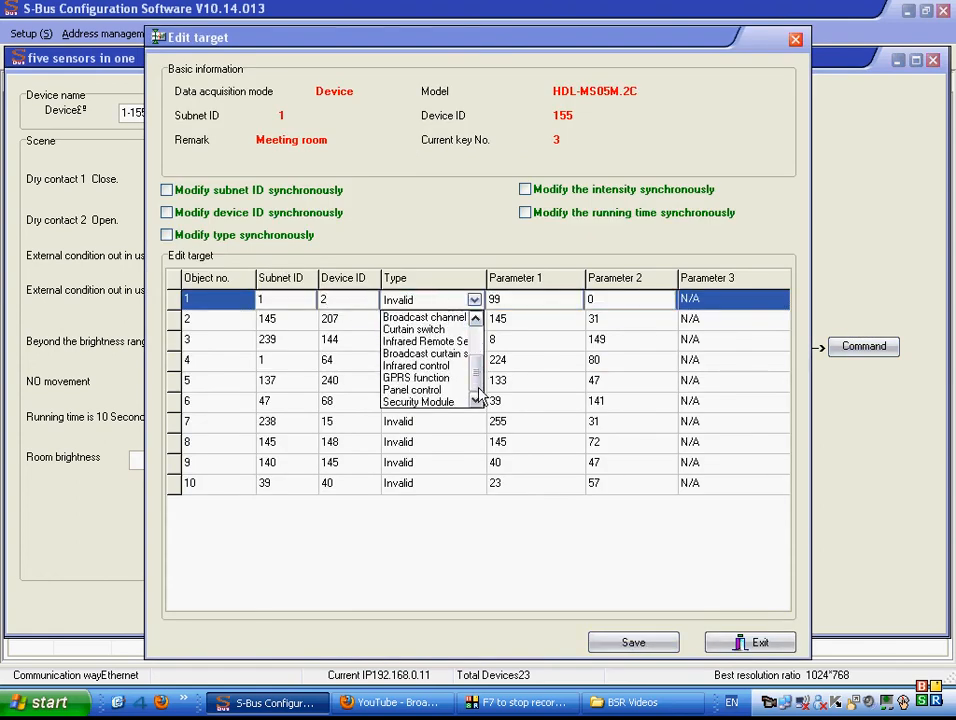
{"action": "left_click", "coordinate": [440, 389]}
{"action": "left_click", "coordinate": [518, 300]}
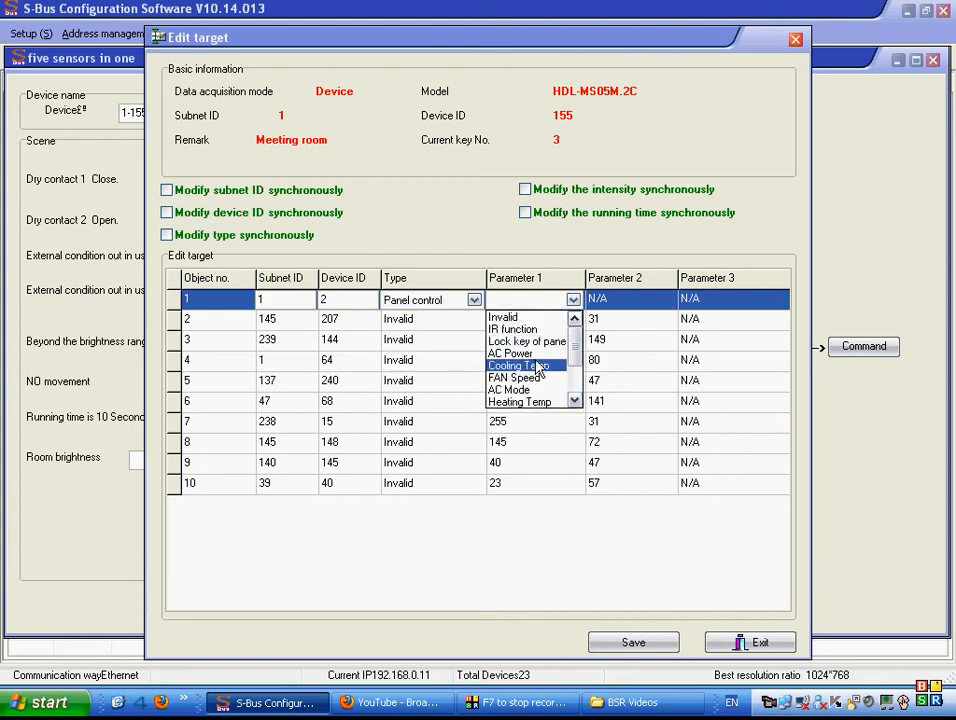
{"action": "left_click", "coordinate": [556, 359]}
{"action": "left_click", "coordinate": [663, 292]}
{"action": "left_click", "coordinate": [568, 316]}
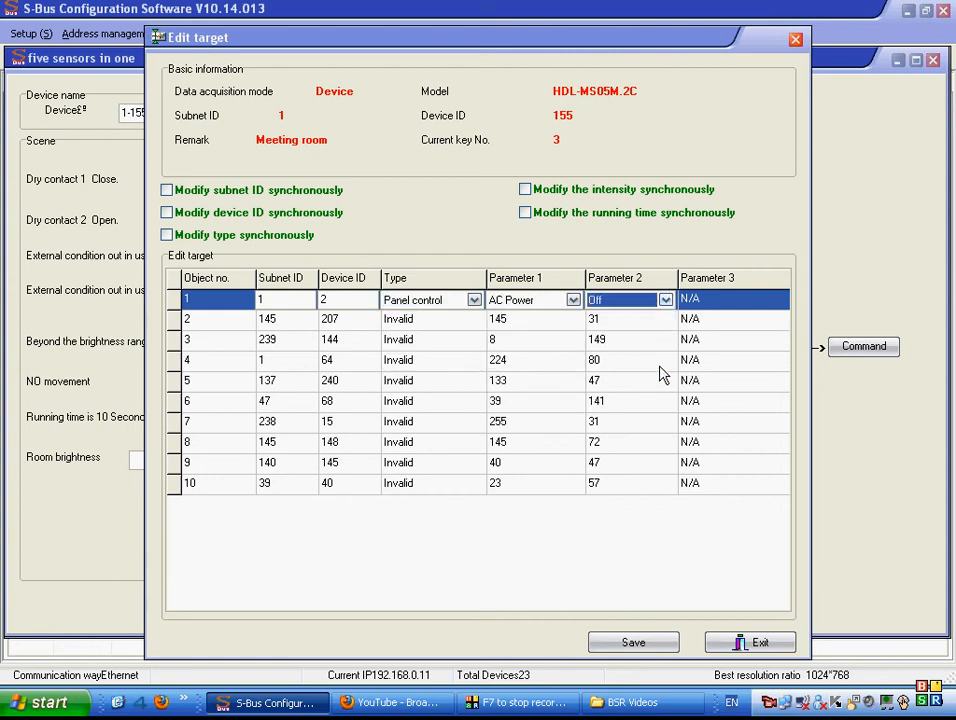
{"action": "left_click", "coordinate": [632, 643]}
{"action": "left_click", "coordinate": [755, 643]}
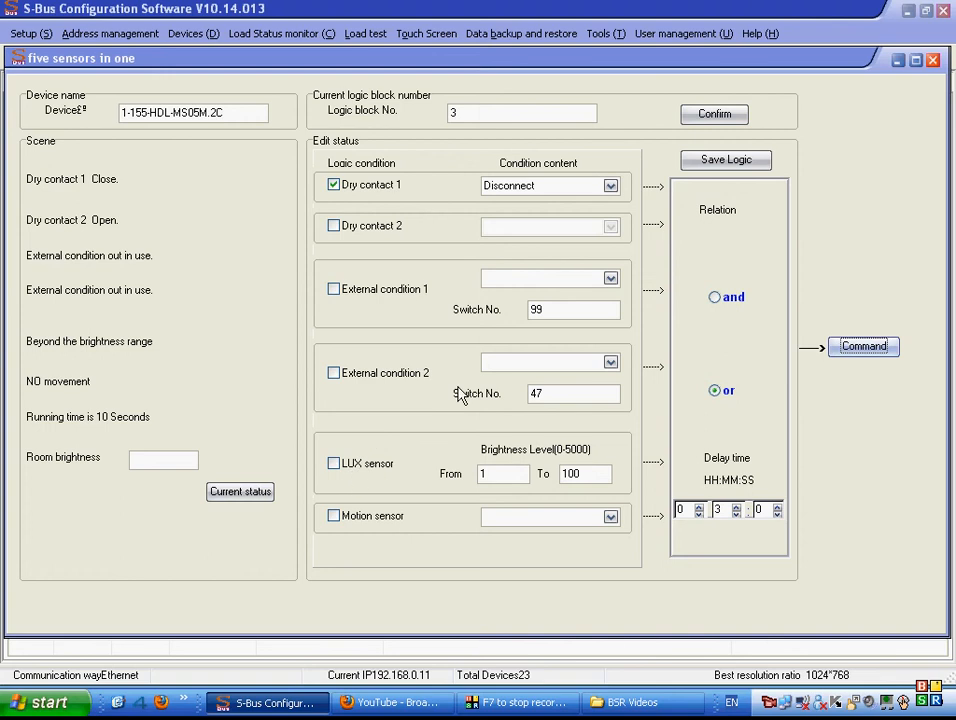
{"action": "left_click", "coordinate": [932, 59]}
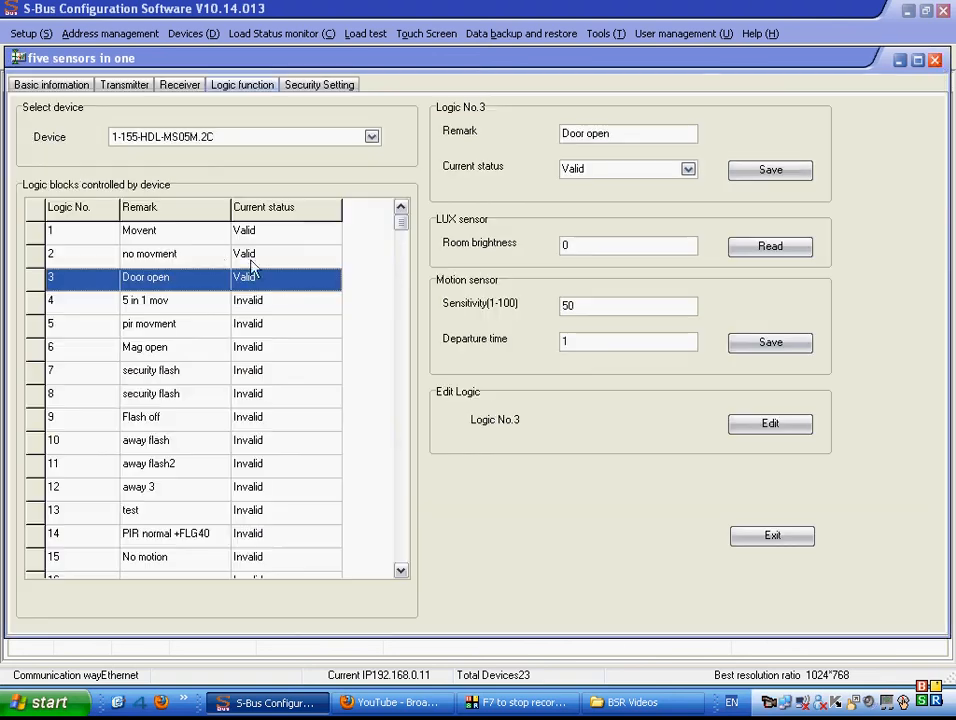
Add a LUX sensor condition from 0 to 50 to logic block 1, save it, and read the current status before closing the editor.
{"action": "left_click", "coordinate": [196, 234]}
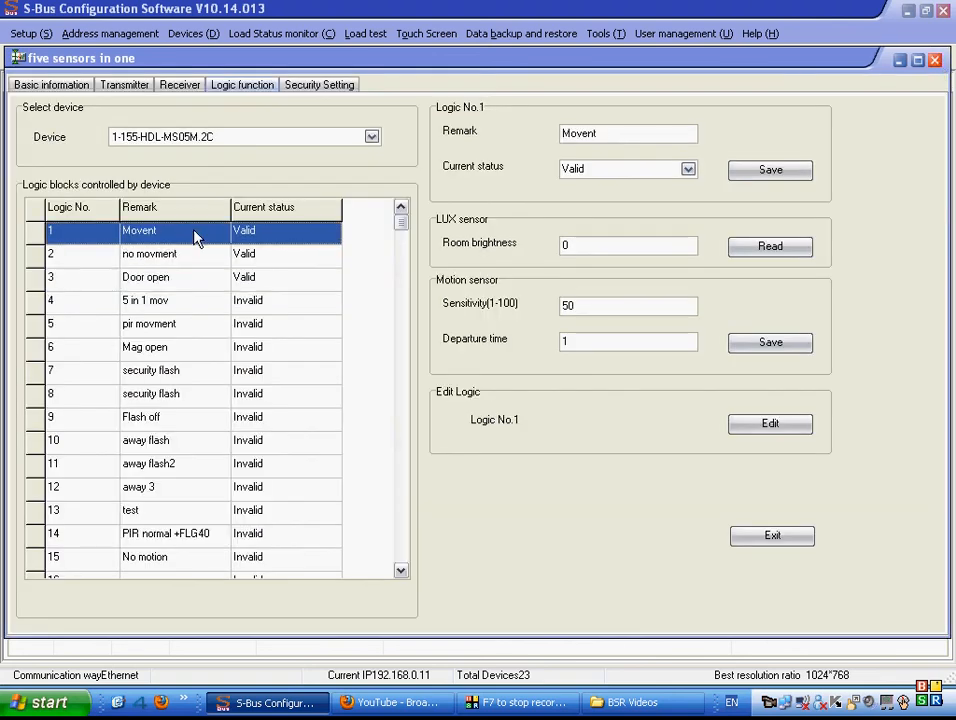
{"action": "double_click", "coordinate": [194, 231]}
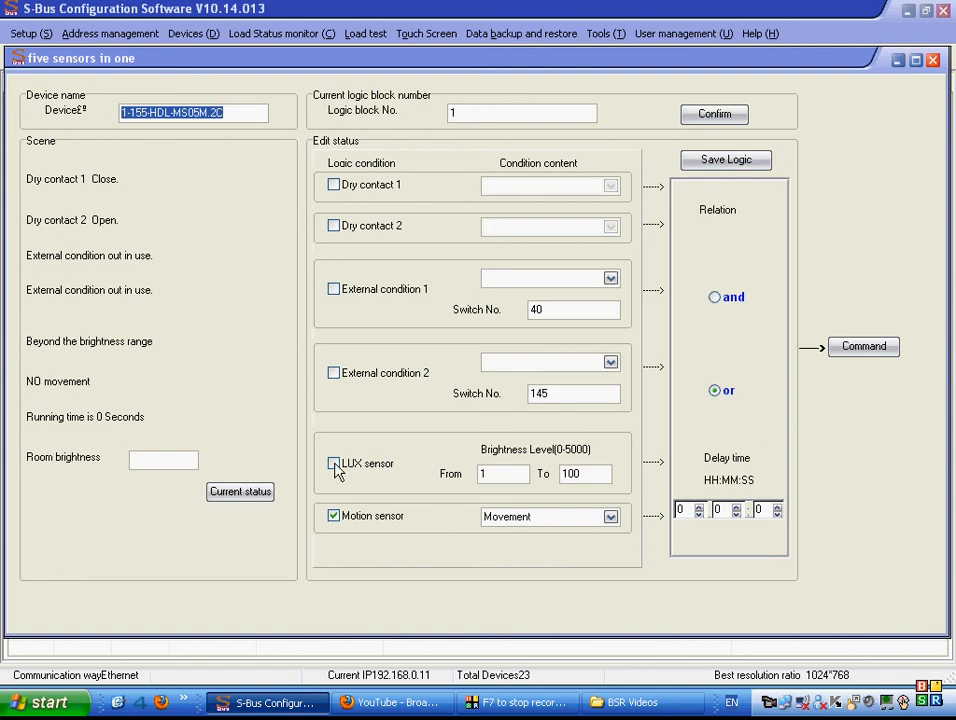
{"action": "left_click", "coordinate": [334, 464]}
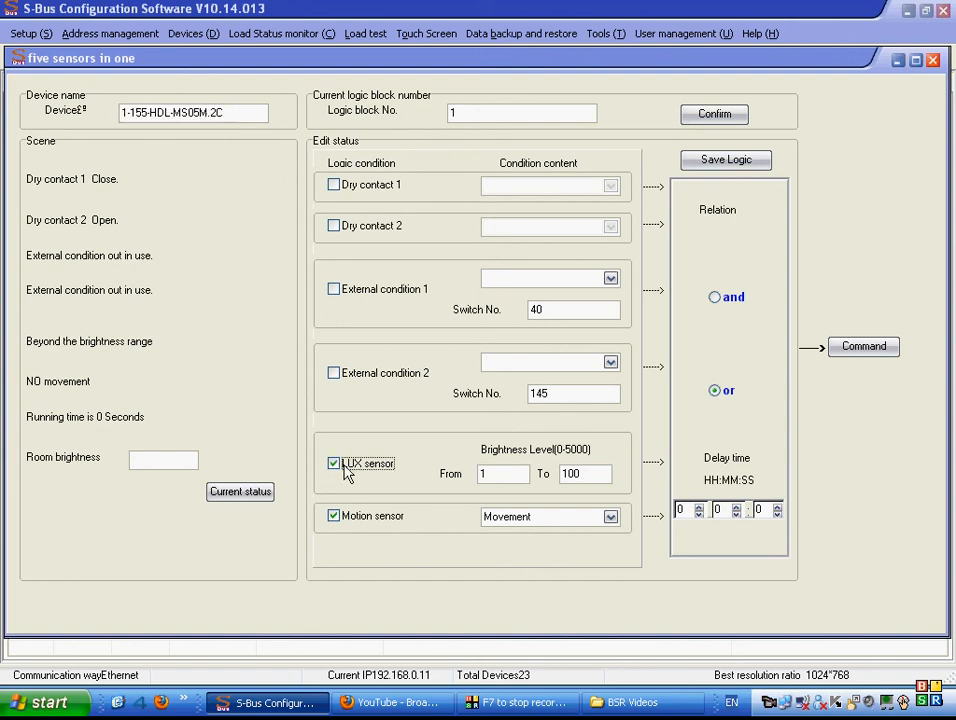
{"action": "double_click", "coordinate": [512, 474]}
{"action": "double_click", "coordinate": [591, 476]}
{"action": "type", "text": "50"}
{"action": "left_click", "coordinate": [727, 160]}
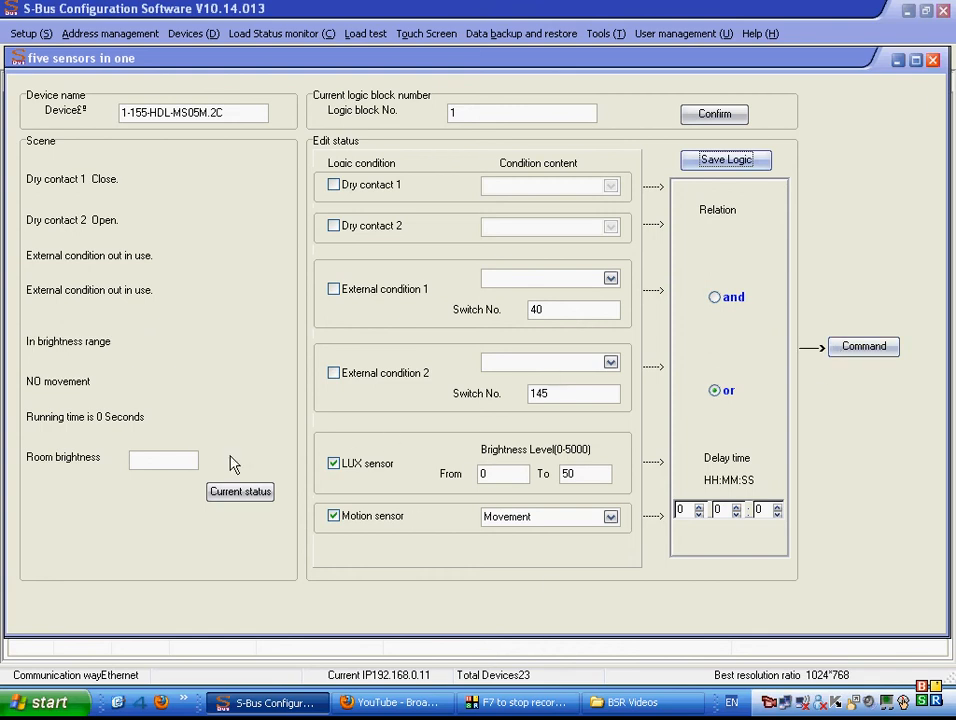
{"action": "left_click", "coordinate": [217, 490]}
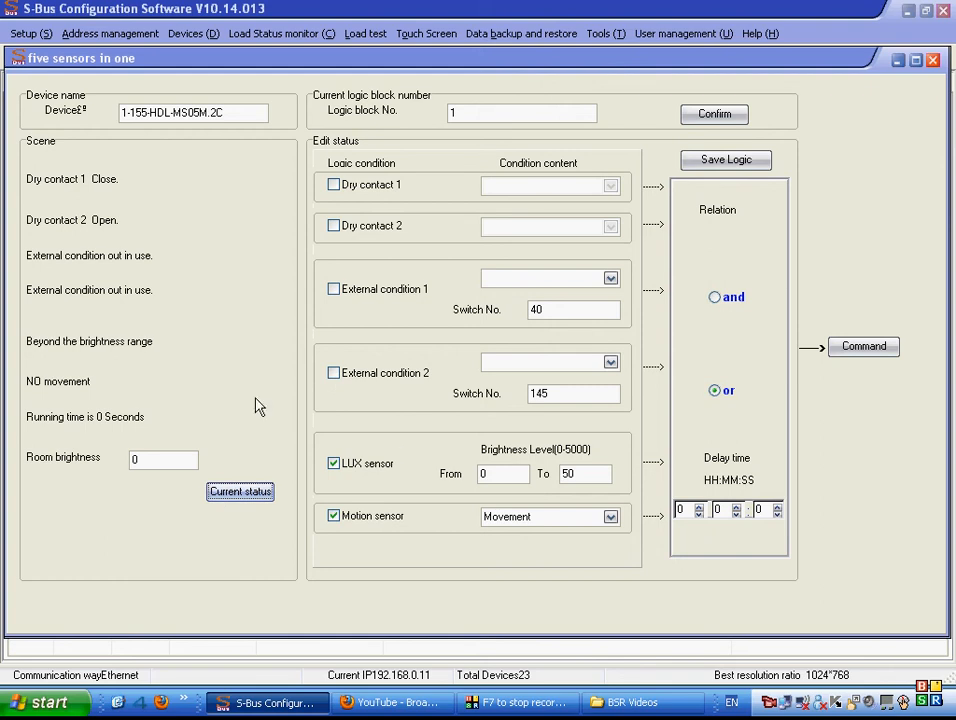
{"action": "left_click", "coordinate": [932, 61]}
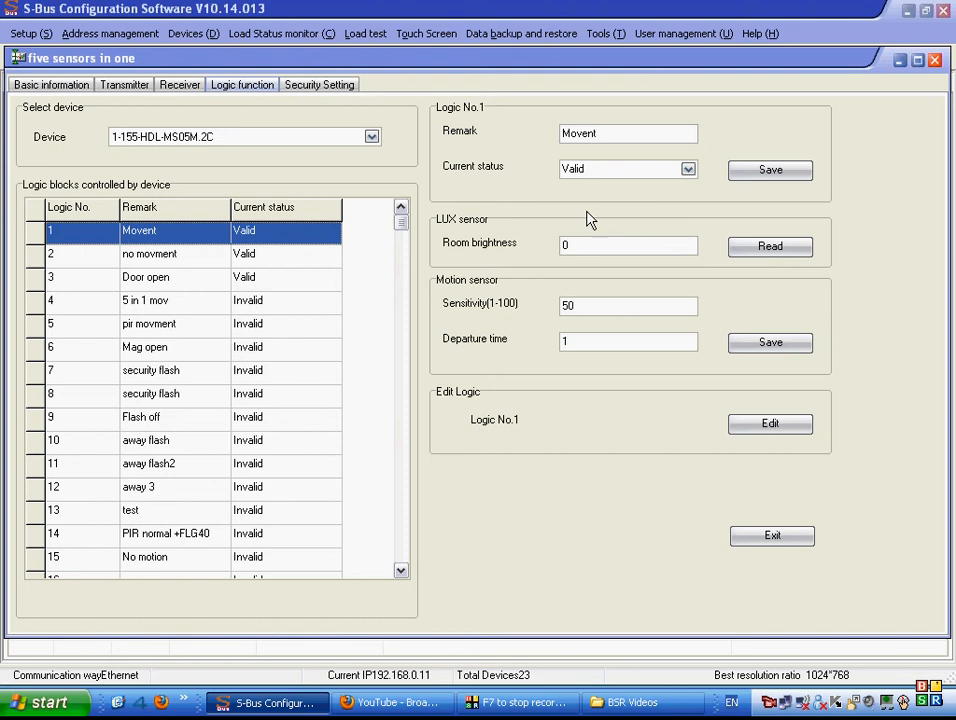
Try the and relation in logic block 3, keep it on or, and close the editor without saving.
{"action": "double_click", "coordinate": [262, 282]}
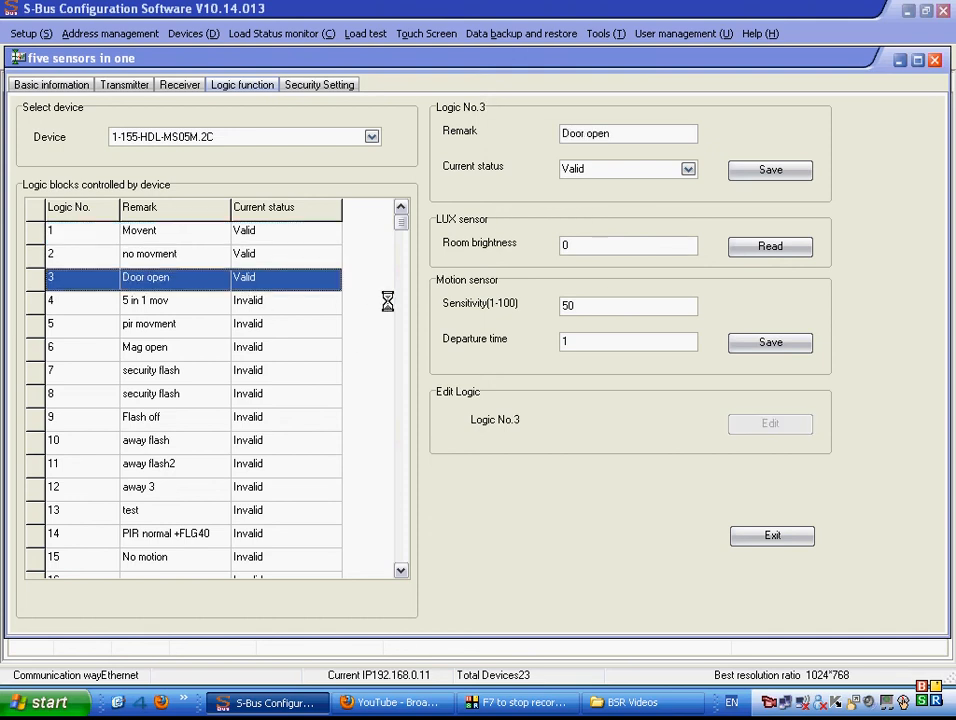
{"action": "left_click", "coordinate": [728, 297]}
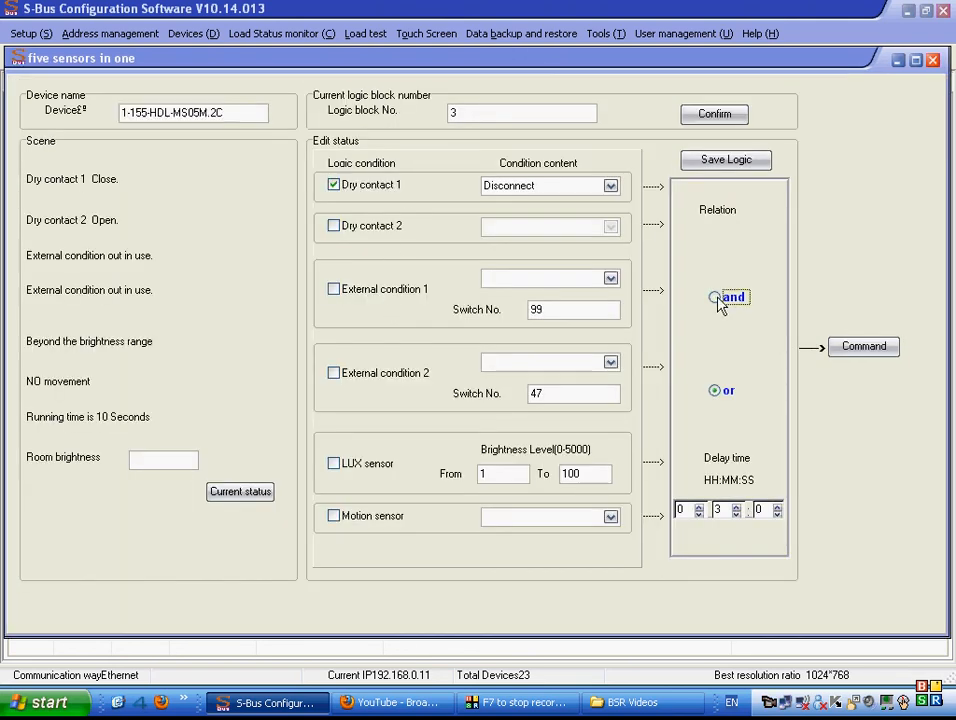
{"action": "left_click", "coordinate": [715, 390]}
{"action": "left_click", "coordinate": [932, 60]}
Open logic block 1, switch its relation to and, and return it to or.
{"action": "double_click", "coordinate": [149, 231]}
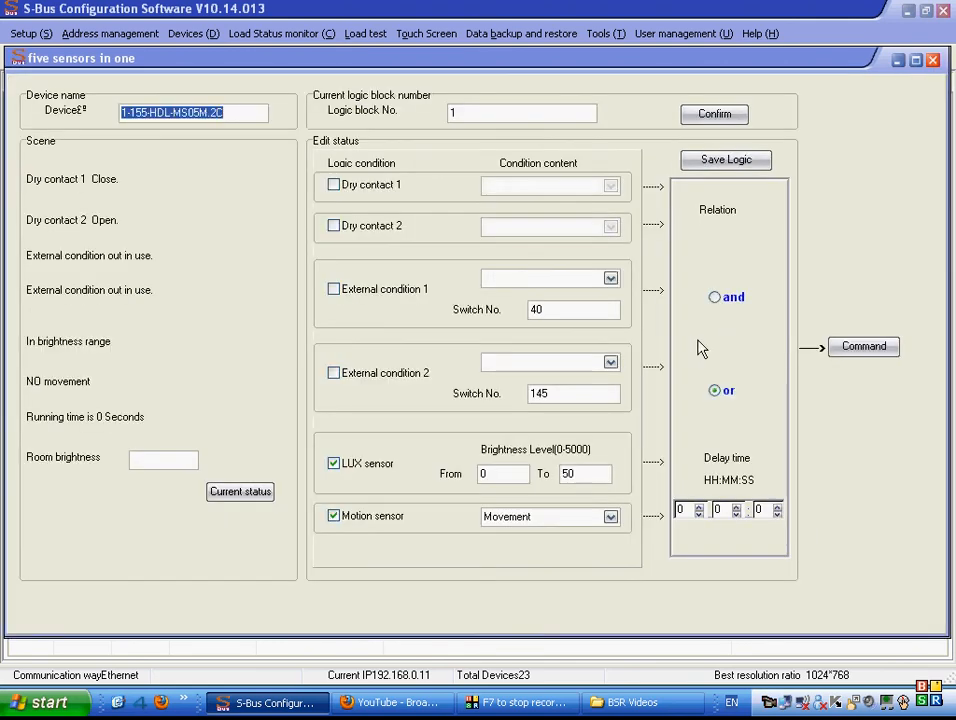
{"action": "left_click", "coordinate": [722, 298]}
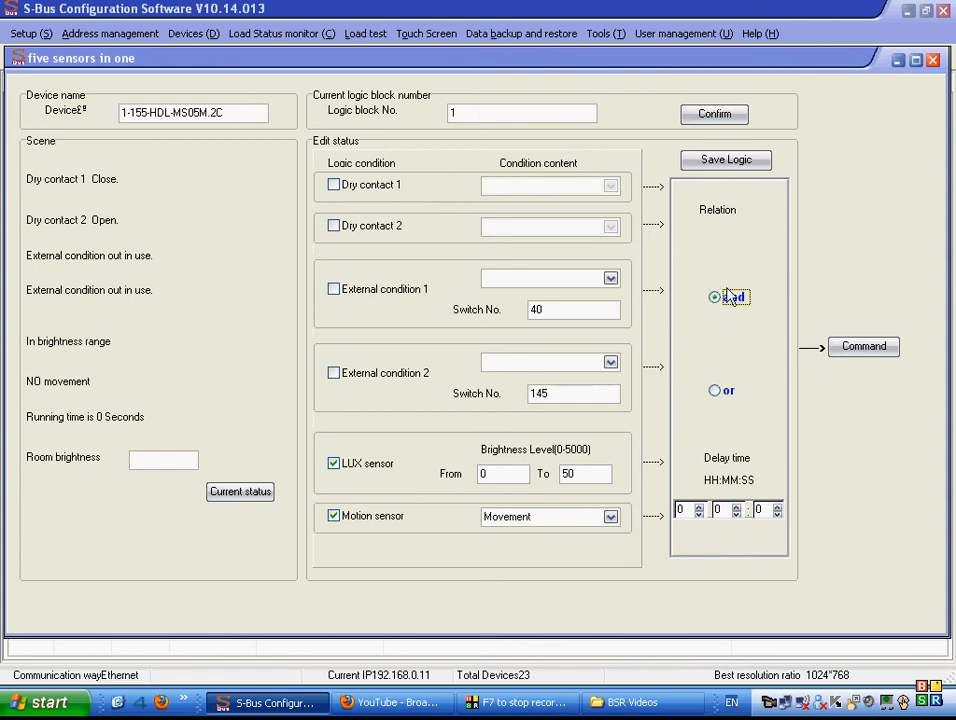
{"action": "left_click", "coordinate": [720, 391]}
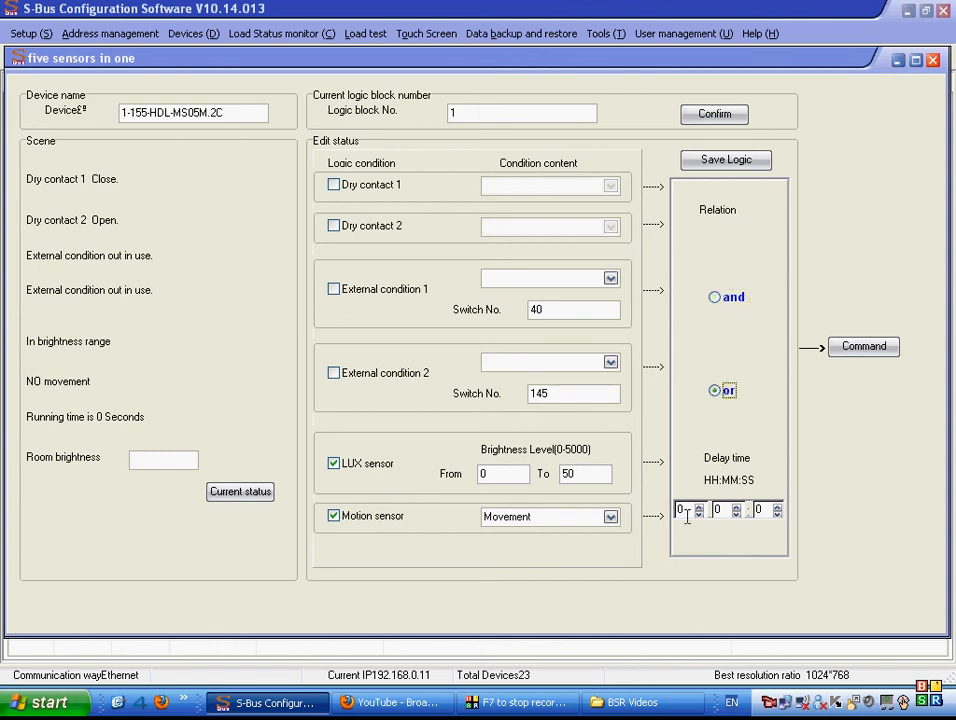
Set logic block 1's relation to and, and save the logic.
{"action": "left_click", "coordinate": [736, 303]}
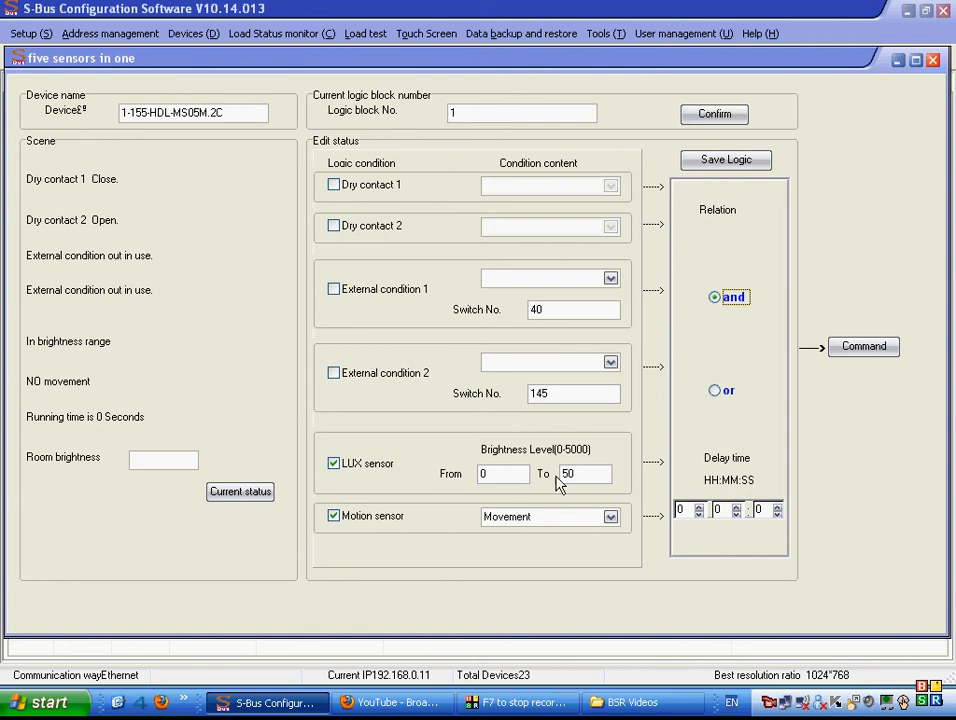
{"action": "left_click", "coordinate": [731, 166]}
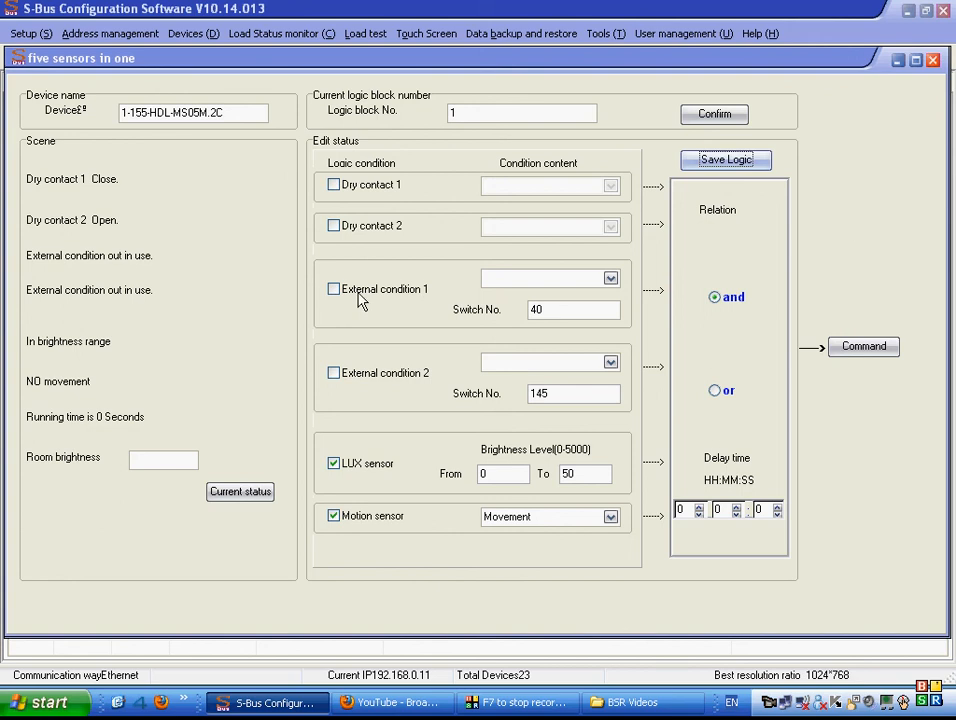
Enable external condition 1 in logic block 1 with state OFF for switch number 40, and save the logic.
{"action": "left_click", "coordinate": [333, 290]}
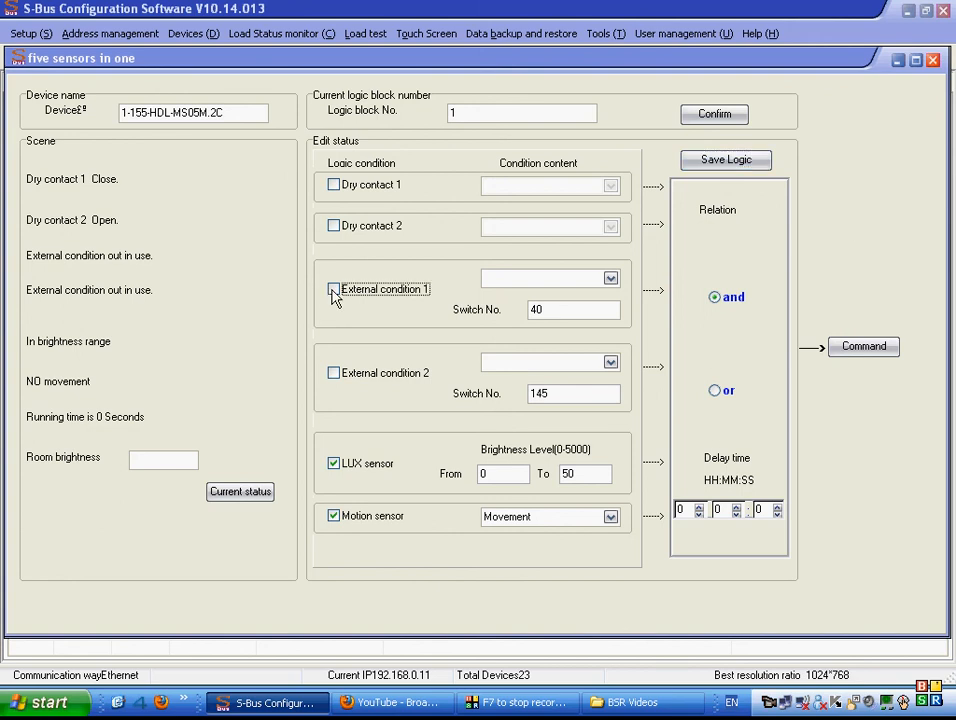
{"action": "left_click", "coordinate": [610, 280]}
{"action": "left_click", "coordinate": [600, 290]}
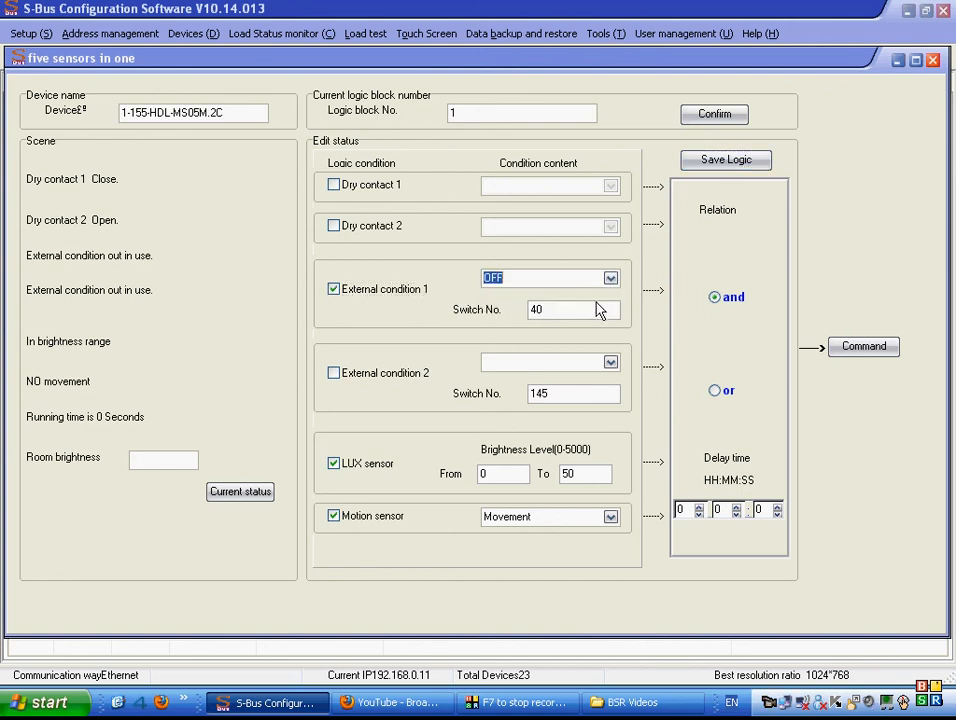
{"action": "left_click", "coordinate": [610, 279]}
{"action": "left_click", "coordinate": [606, 307]}
{"action": "double_click", "coordinate": [593, 313]}
{"action": "left_click", "coordinate": [593, 313]}
{"action": "left_click", "coordinate": [610, 279]}
{"action": "left_click", "coordinate": [613, 287]}
{"action": "left_click", "coordinate": [613, 287]}
{"action": "left_click", "coordinate": [600, 293]}
{"action": "left_click", "coordinate": [718, 162]}
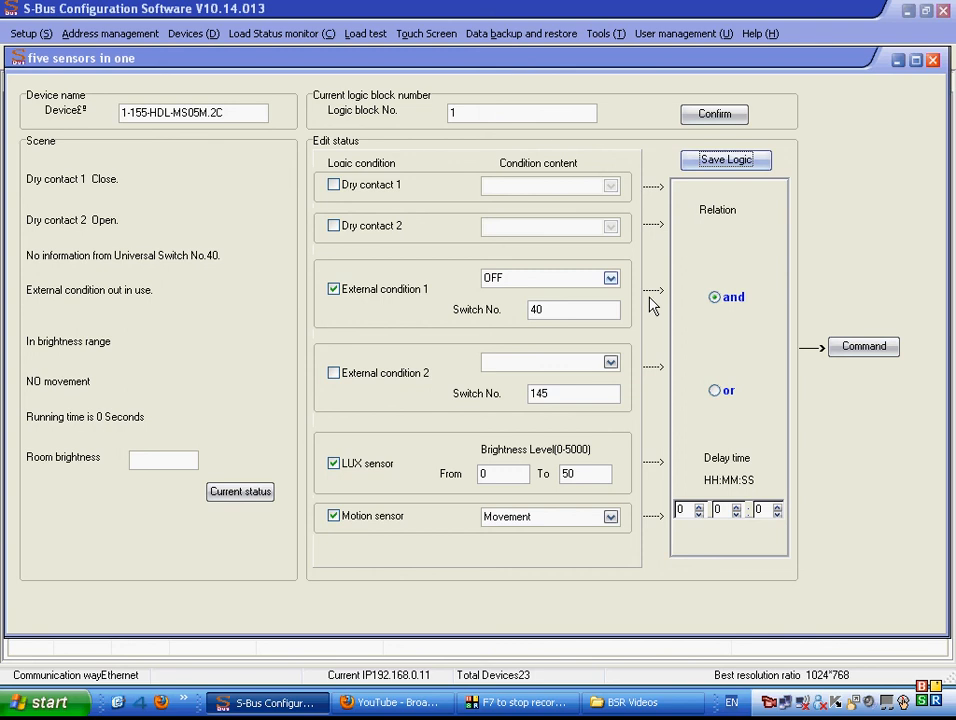
Check external condition 1's switch number and the sensor's device address, and close the logic block editor.
{"action": "double_click", "coordinate": [586, 309]}
{"action": "left_click_drag", "start_coordinate": [135, 112], "coordinate": [147, 112]}
{"action": "double_click", "coordinate": [600, 315]}
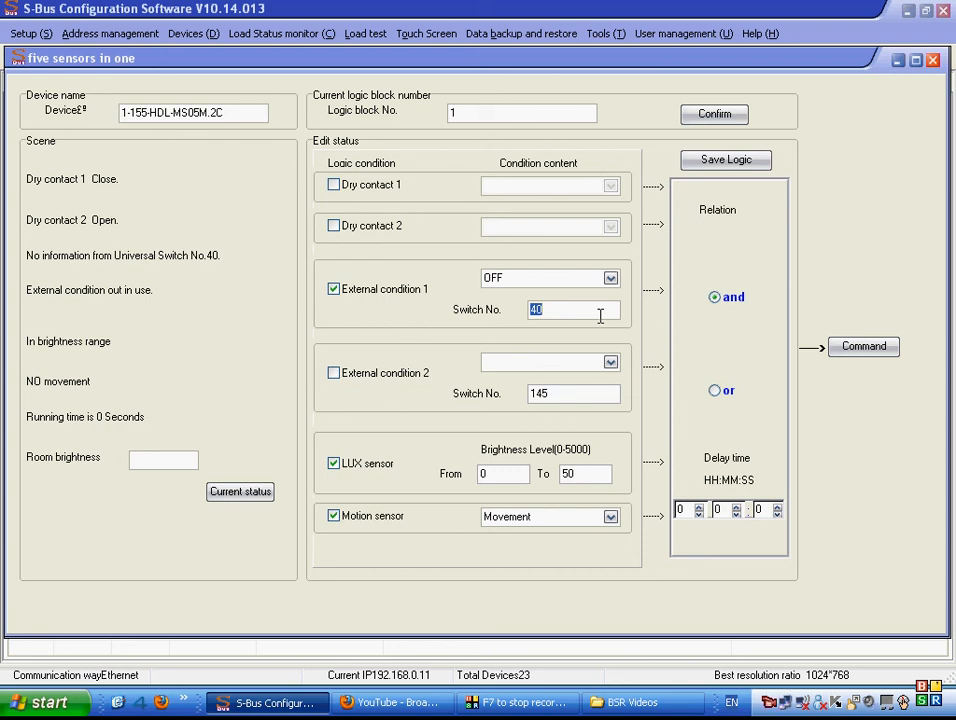
{"action": "left_click", "coordinate": [932, 61]}
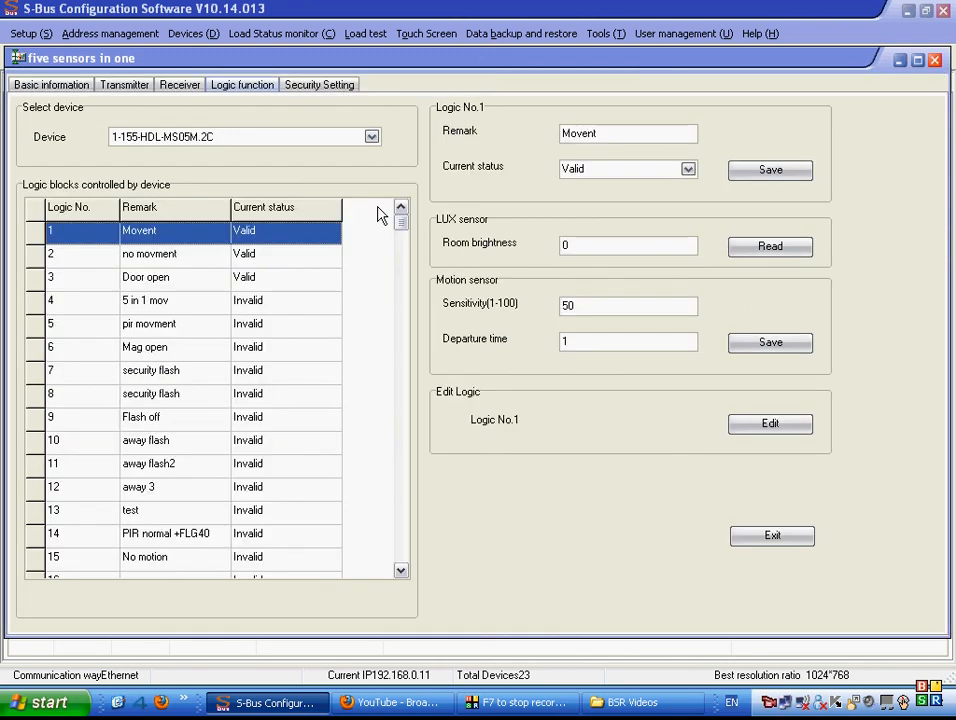
Open the sensor's security settings and review dry contact 1's N.C and N.O conditions and security modes, keeping N.C and Other Security Level.
{"action": "left_click", "coordinate": [300, 83]}
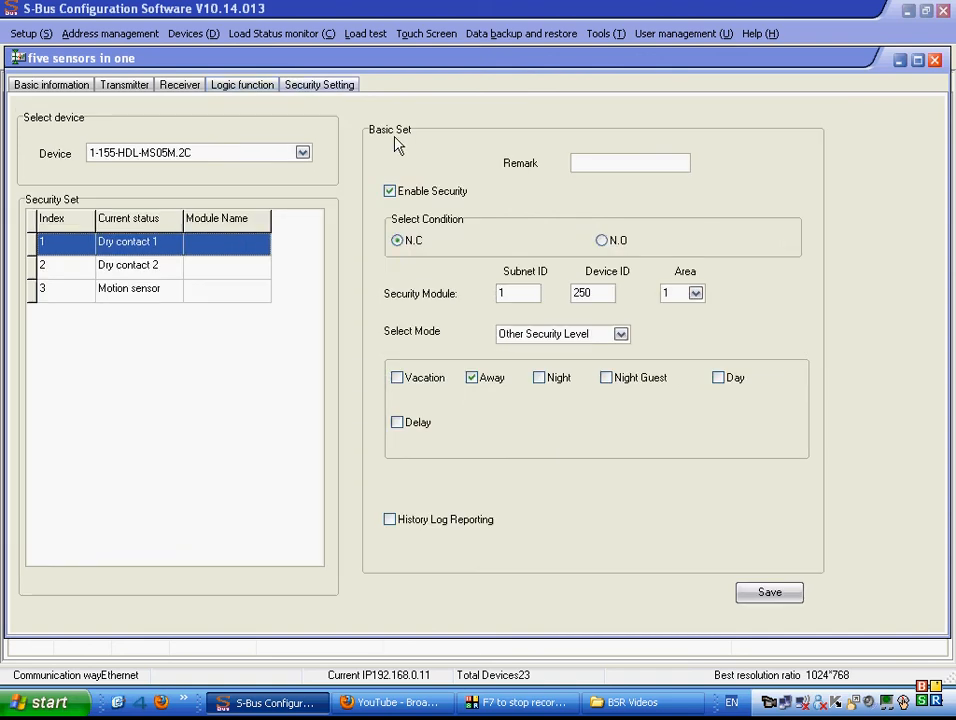
{"action": "left_click", "coordinate": [611, 246]}
{"action": "left_click", "coordinate": [410, 241]}
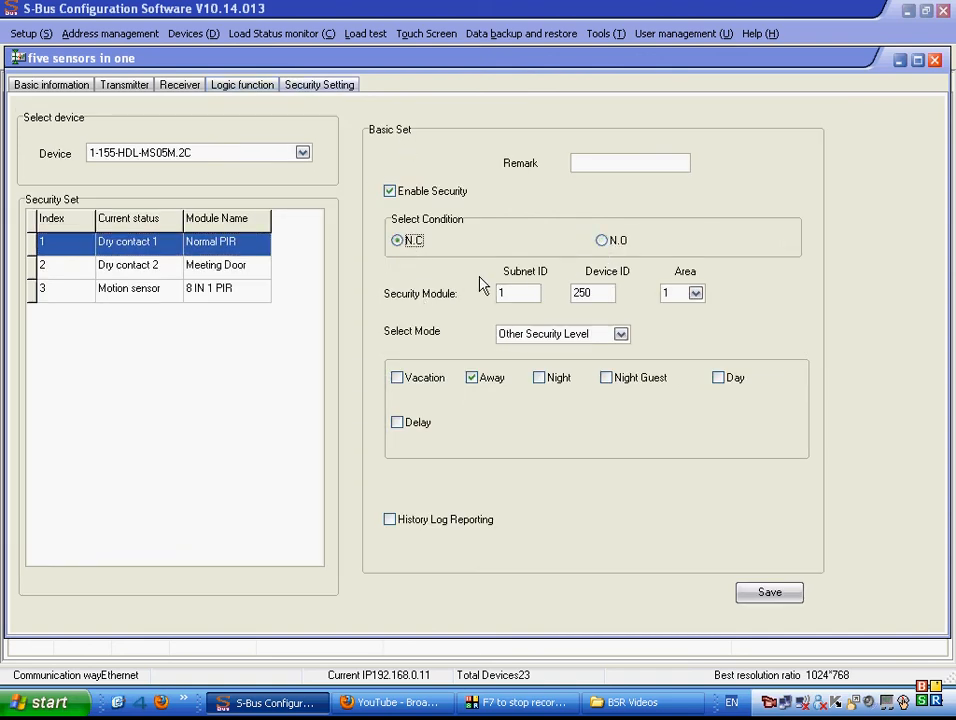
{"action": "left_click", "coordinate": [620, 335]}
{"action": "left_click", "coordinate": [610, 351]}
{"action": "left_click", "coordinate": [620, 334]}
{"action": "left_click", "coordinate": [610, 365]}
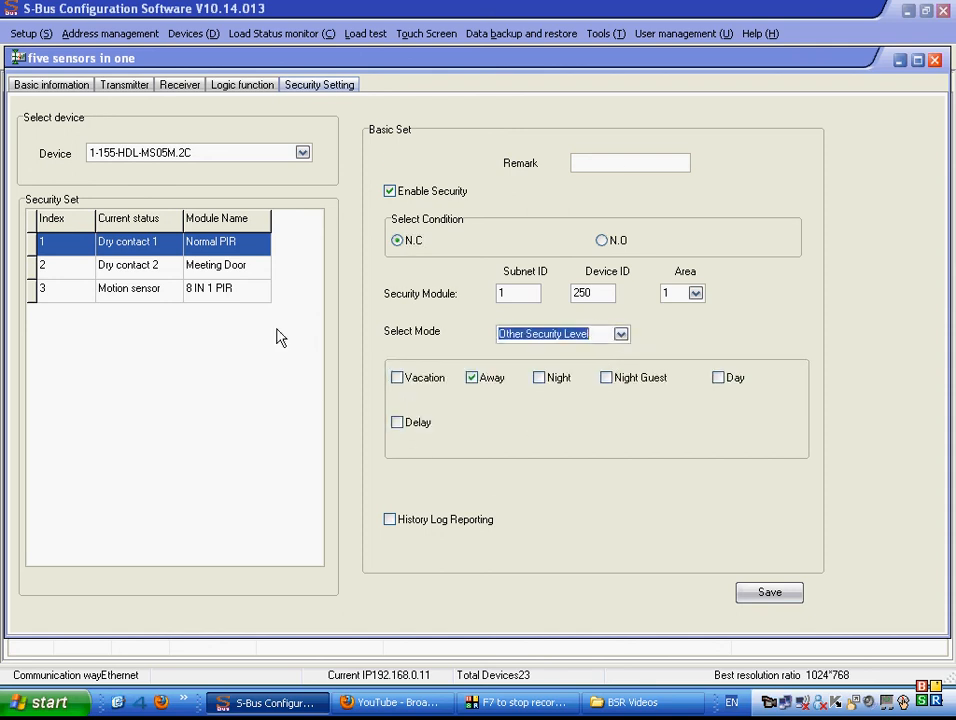
Review the security settings of dry contact 2, the motion sensor and dry contact 1, and close the five-in-one sensor's window.
{"action": "left_click", "coordinate": [186, 265]}
{"action": "left_click", "coordinate": [250, 290]}
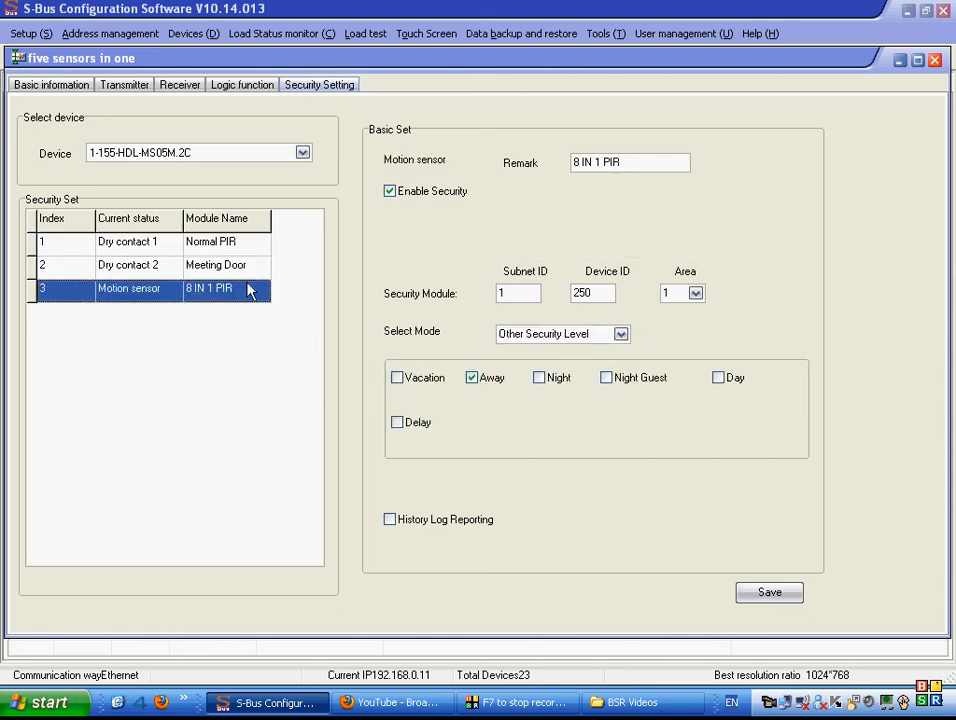
{"action": "left_click", "coordinate": [237, 242]}
{"action": "left_click", "coordinate": [230, 264]}
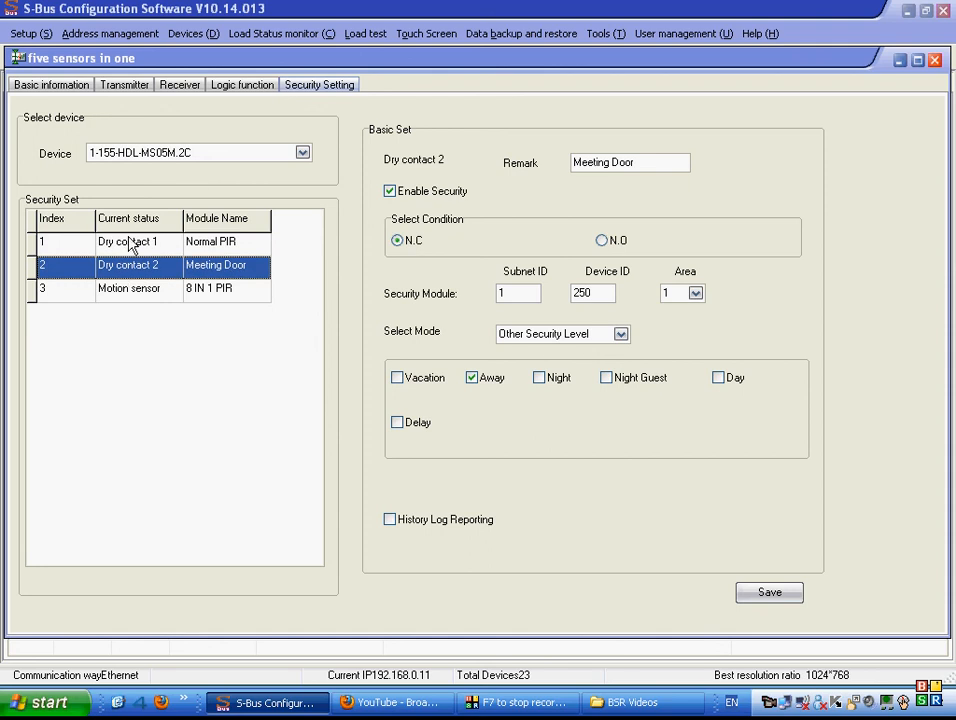
{"action": "left_click", "coordinate": [233, 289]}
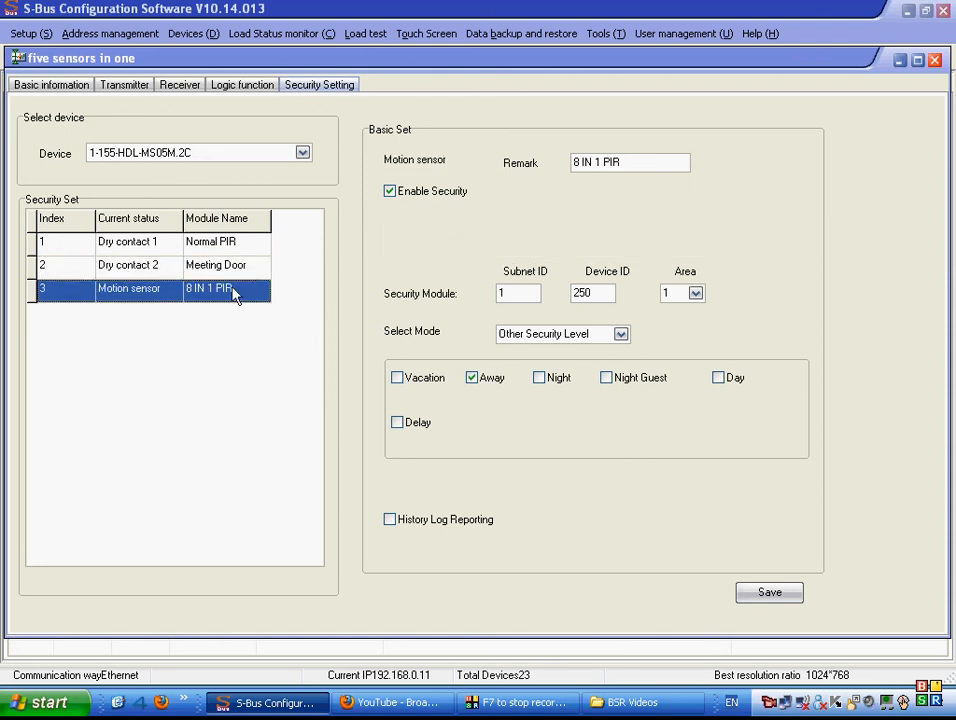
{"action": "left_click", "coordinate": [154, 242]}
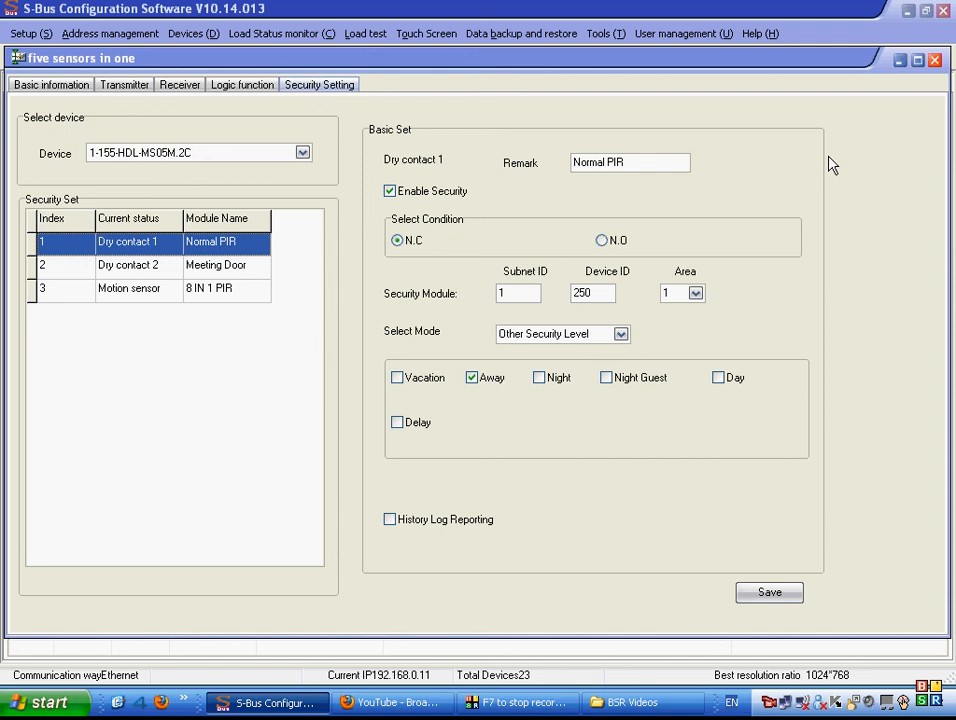
{"action": "left_click", "coordinate": [935, 61]}
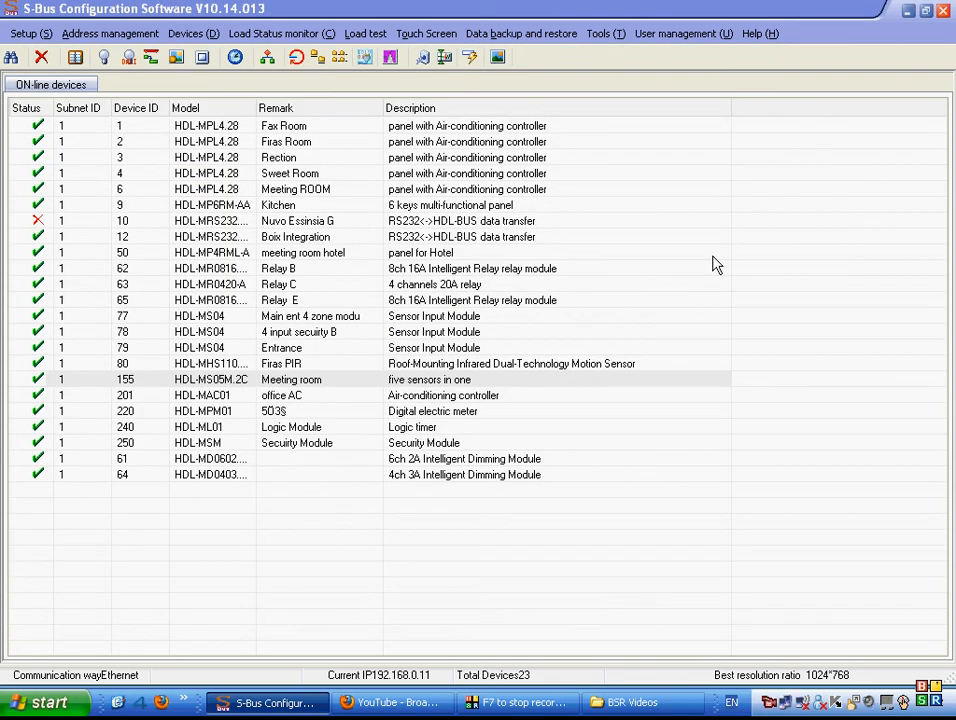
{"action": "left_click", "coordinate": [531, 702]}
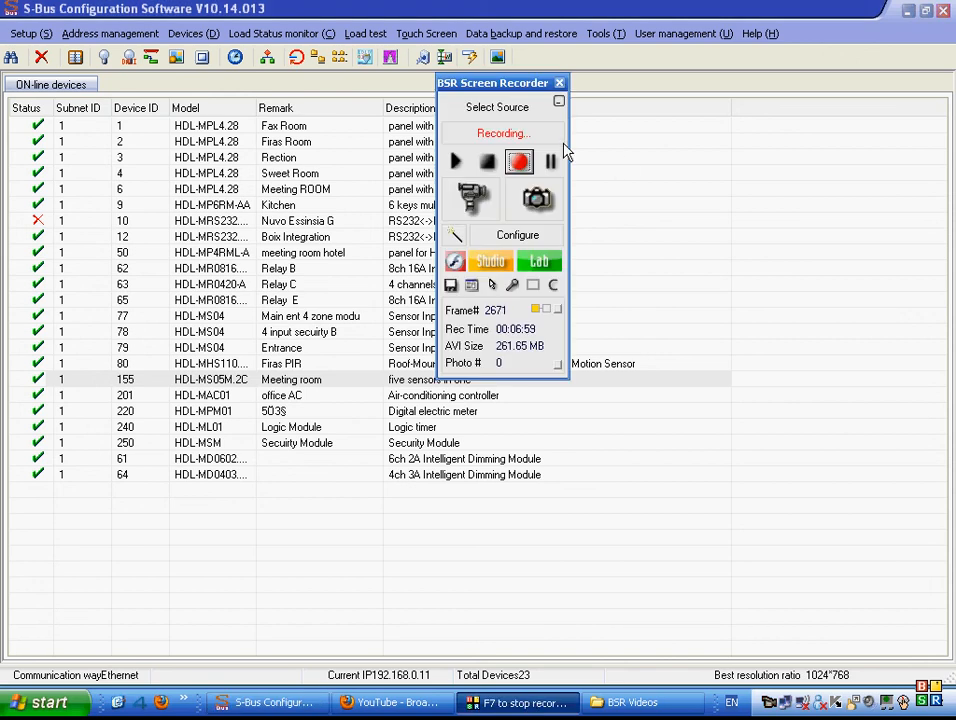